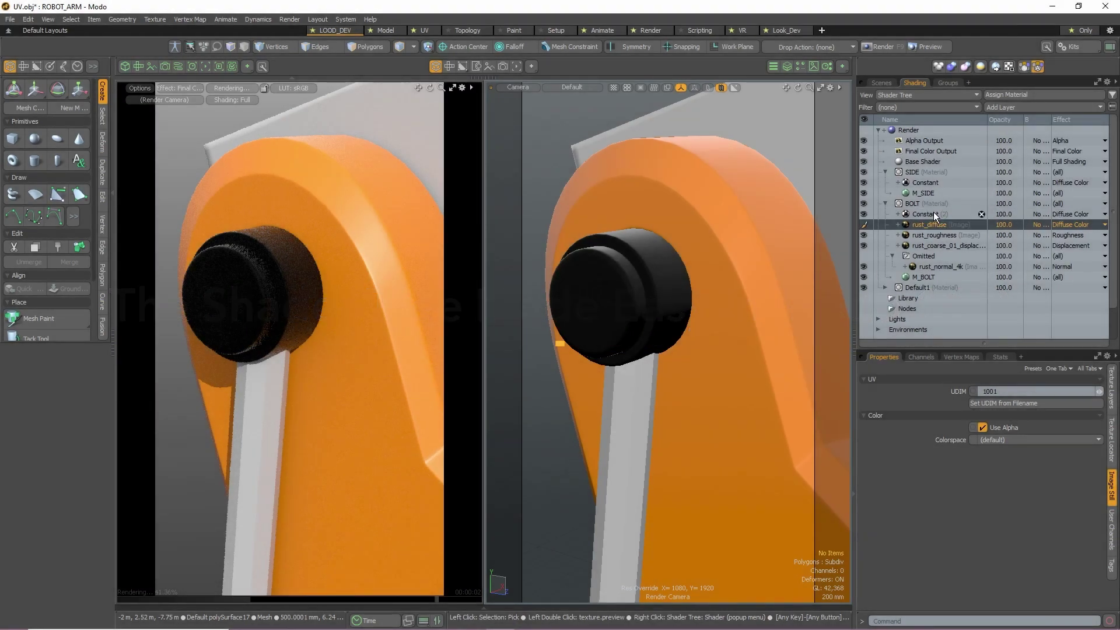
Step: Make the bolt's Constant layer pink, multiplied over the rust with Normal Multiply blending
left_click(933, 213)
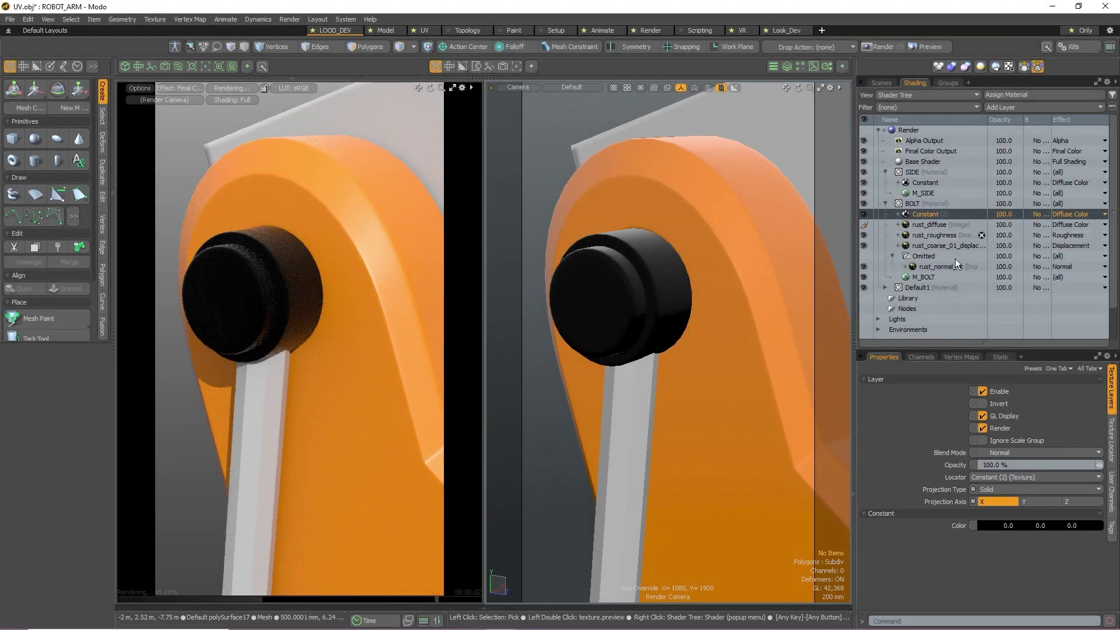
left_click(1042, 527)
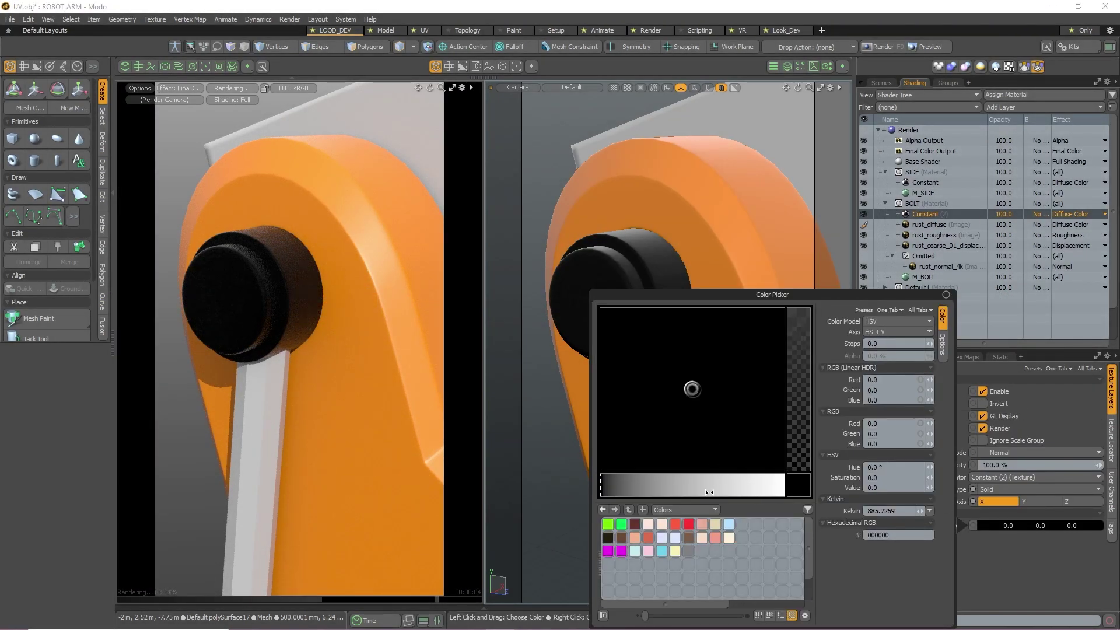
left_click_drag(709, 492, 747, 492)
left_click_drag(692, 389, 741, 393)
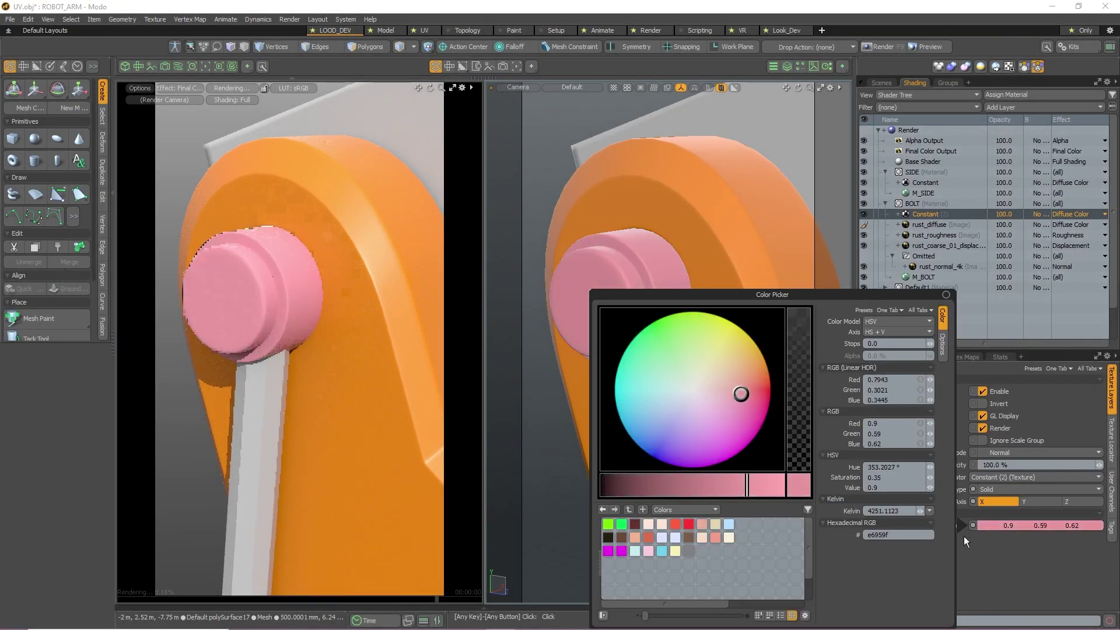
left_click(1038, 214)
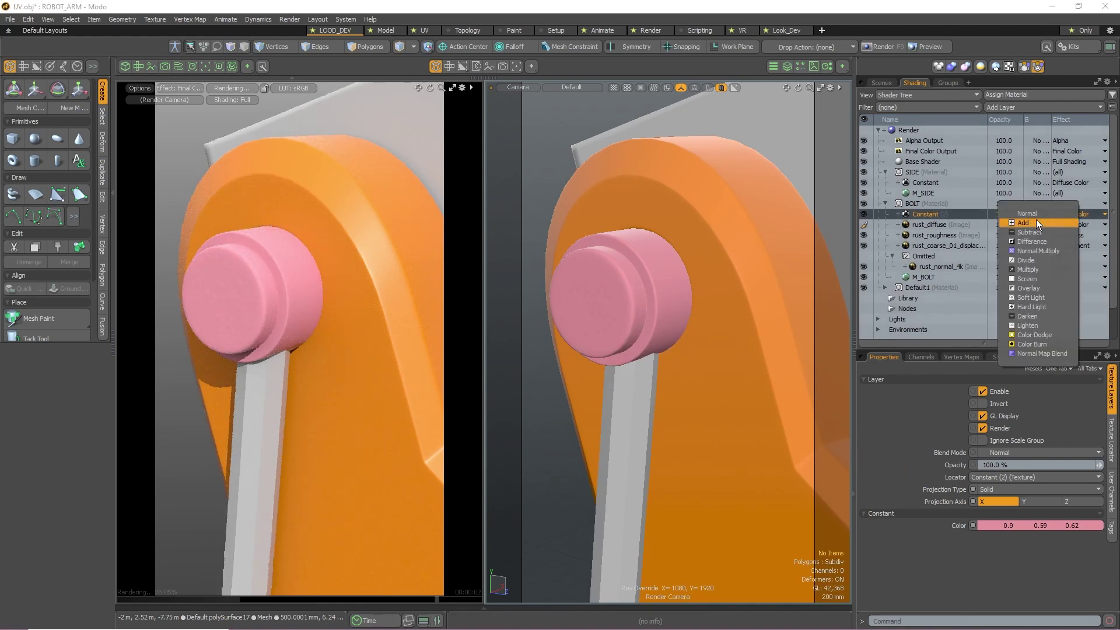
left_click(1033, 251)
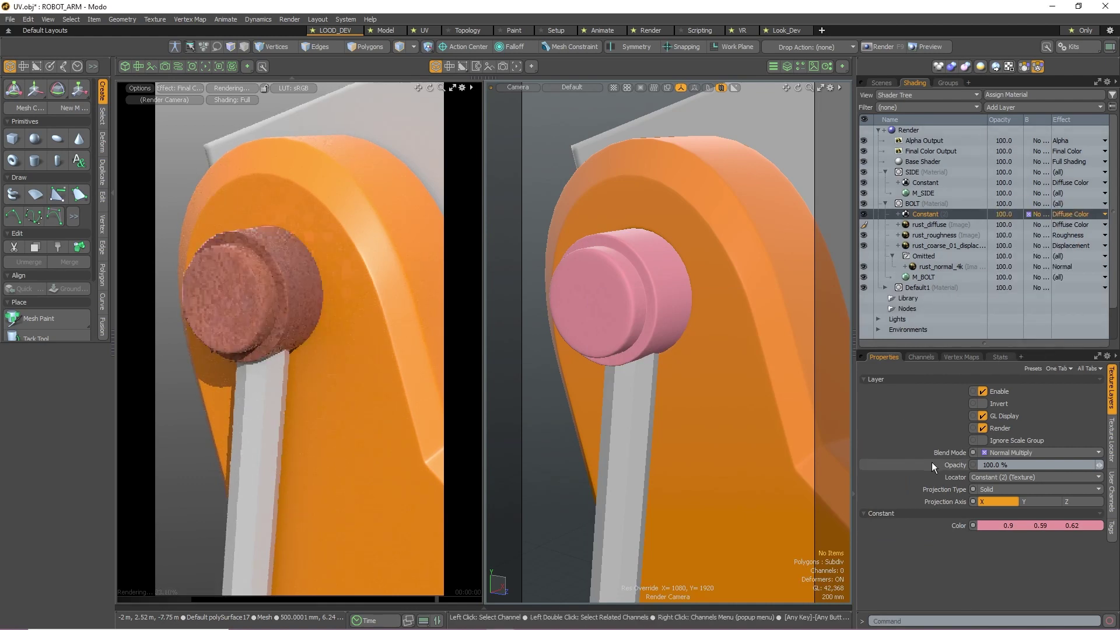
Step: Cache the BOLT material group's textures with Cache Selected Masks for viewport display
left_click(924, 203)
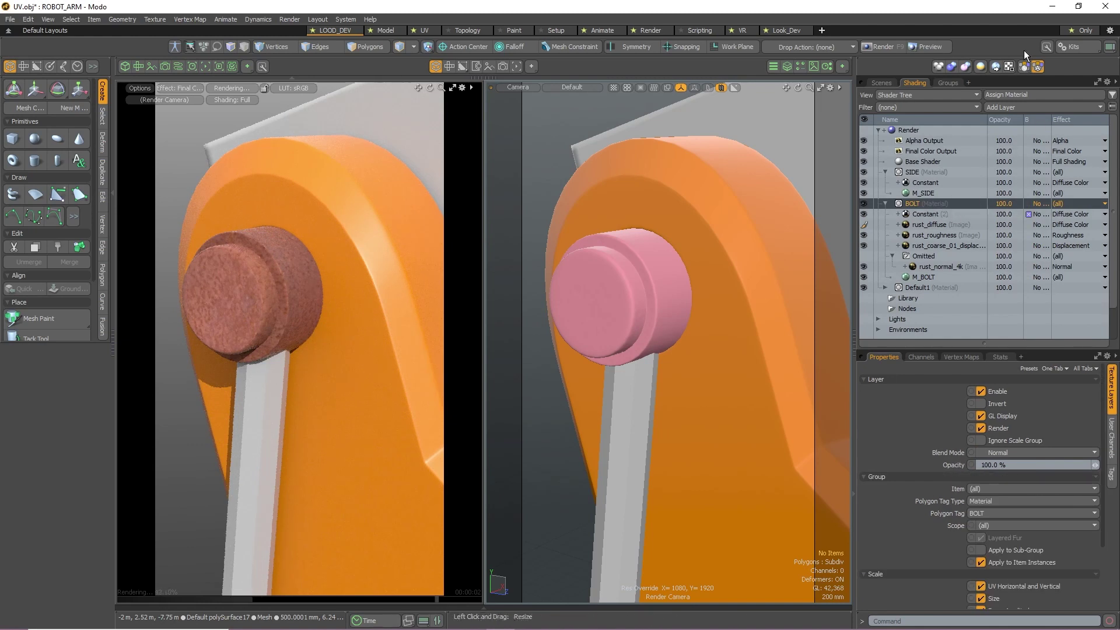
left_click(1009, 67)
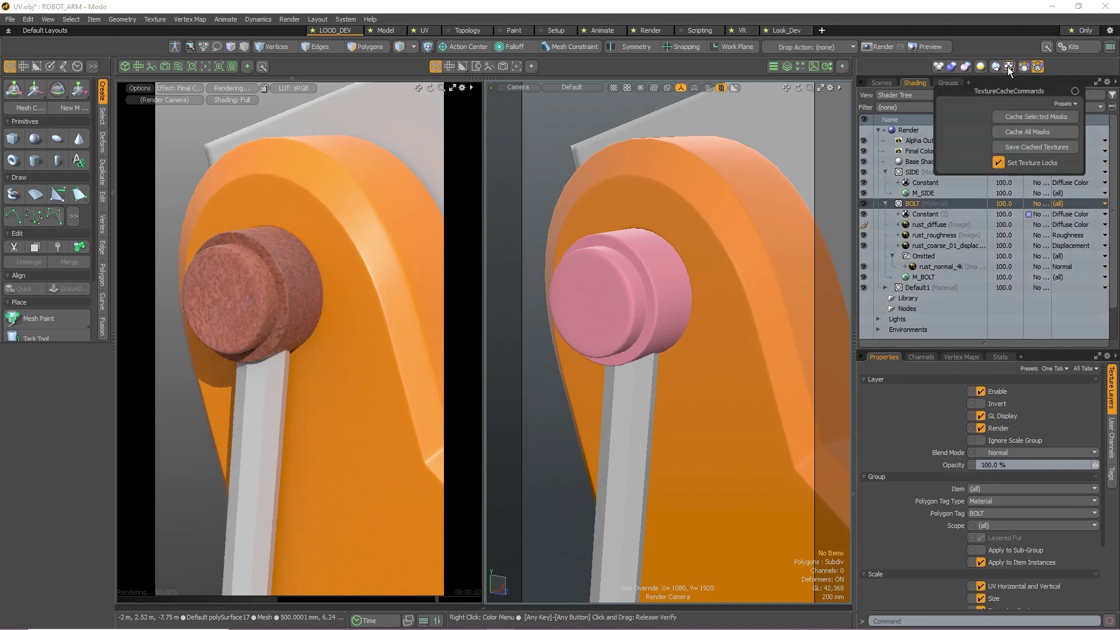
left_click(1024, 116)
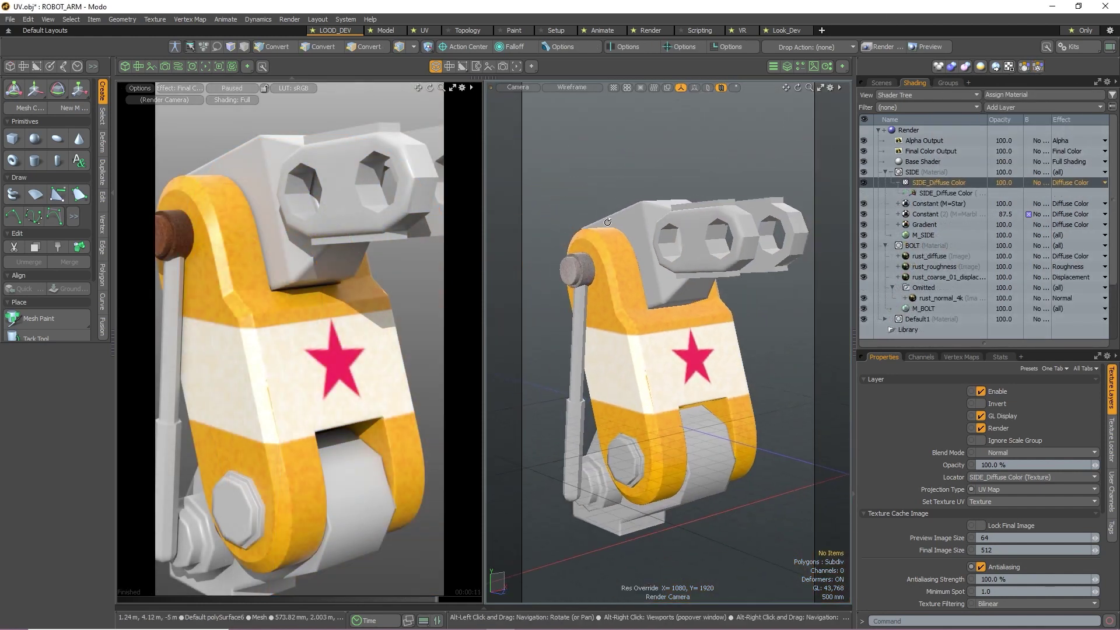
Step: Color the Constant (2) layer pink-red and the star's Constant layer green
left_click_drag(629, 356, 758, 379, "alt")
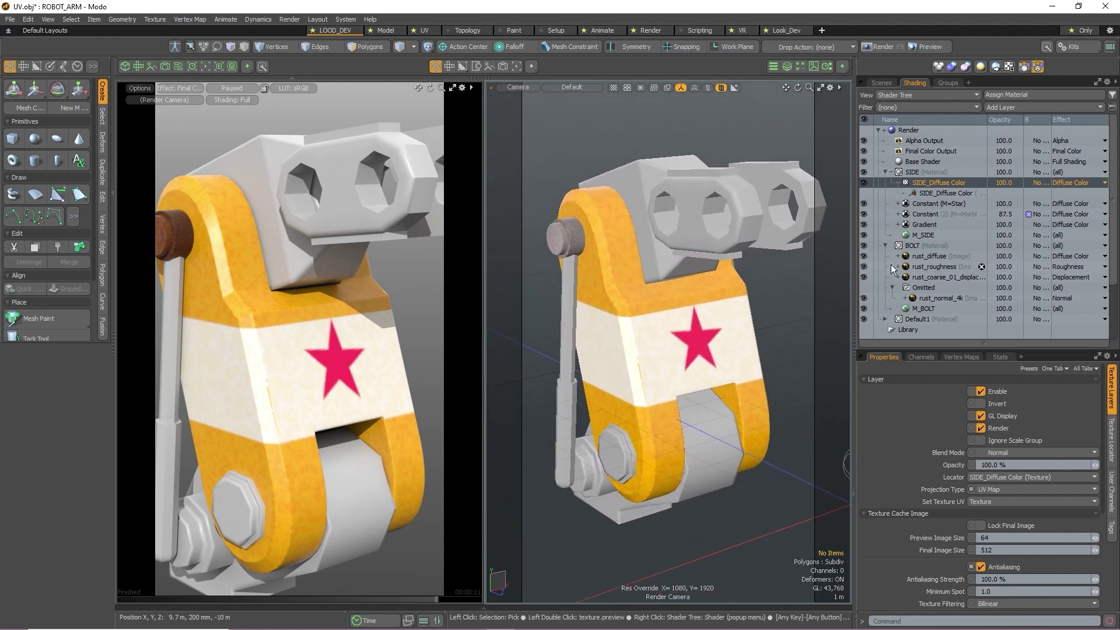
left_click(932, 214)
left_click(1038, 524)
left_click(767, 392)
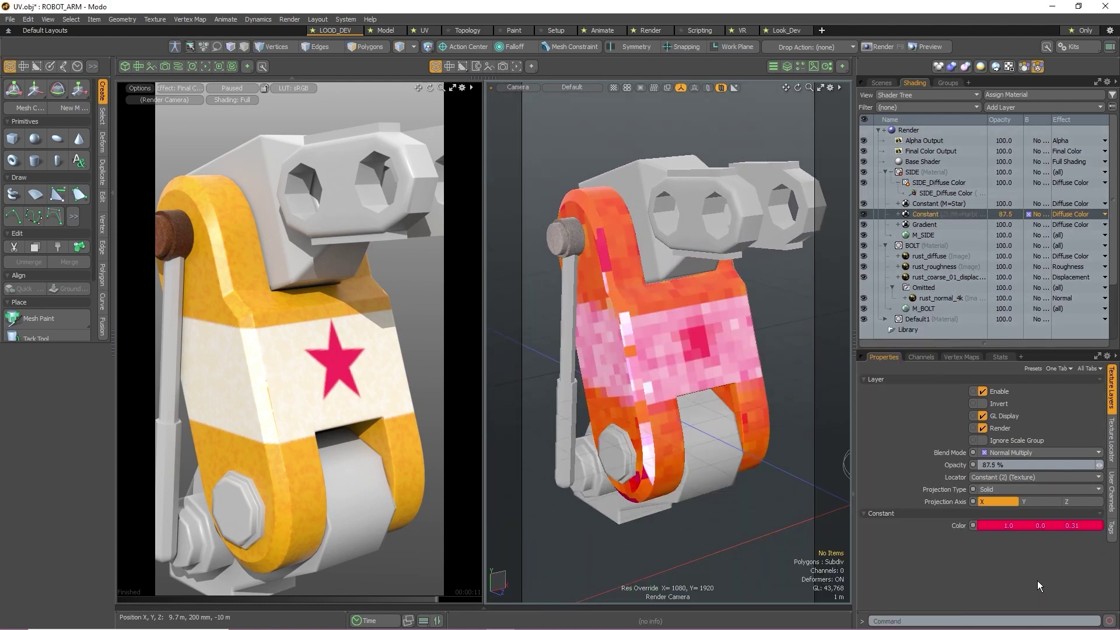
key("Up")
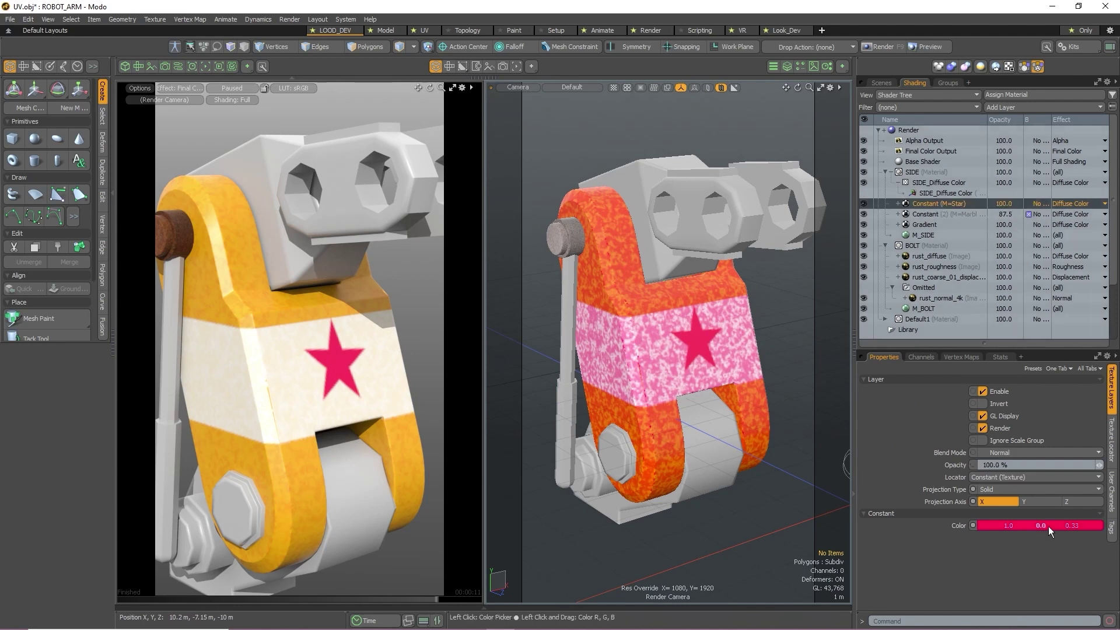
left_click(1048, 526)
left_click(657, 318)
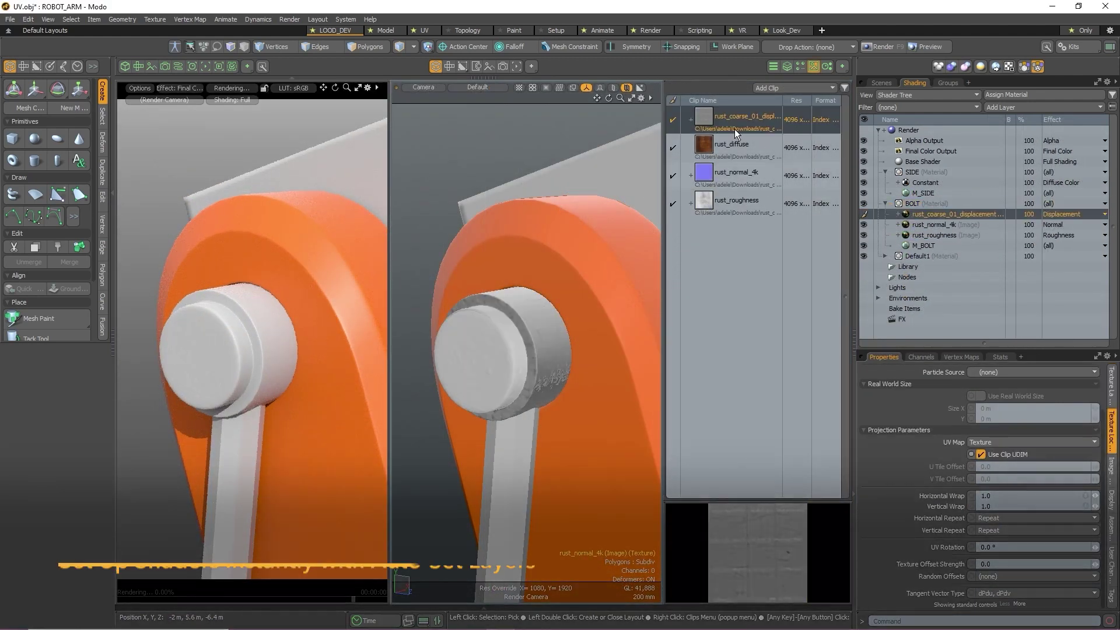
Step: Apply the rust_diffuse image to the BOLT material and organize its layers by effect
left_click_drag(732, 145, 935, 211)
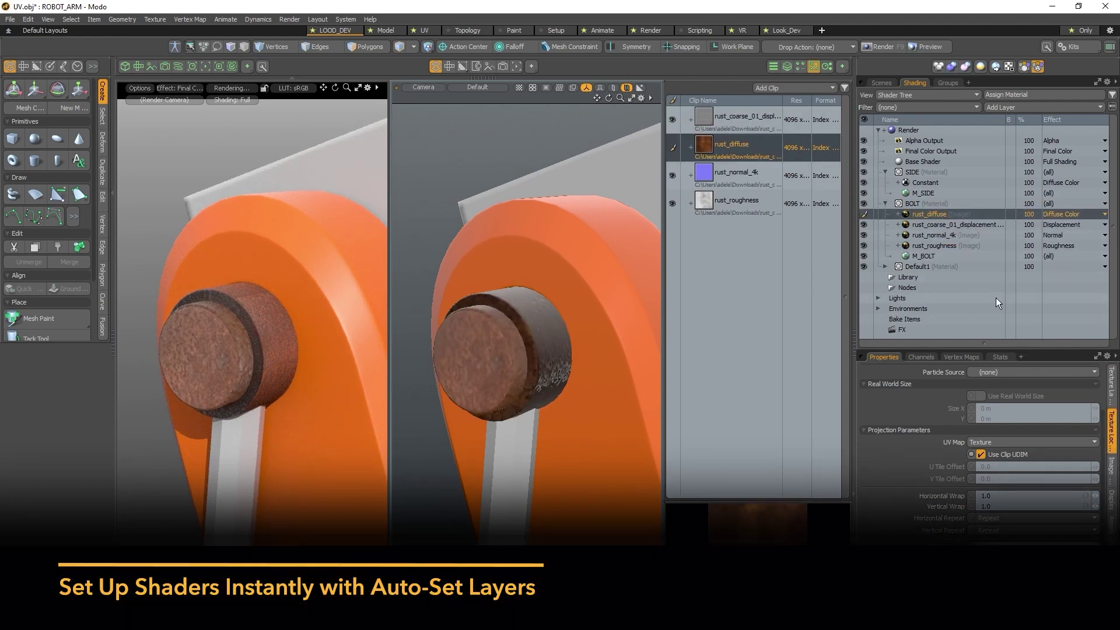
right_click(926, 199)
left_click(922, 379)
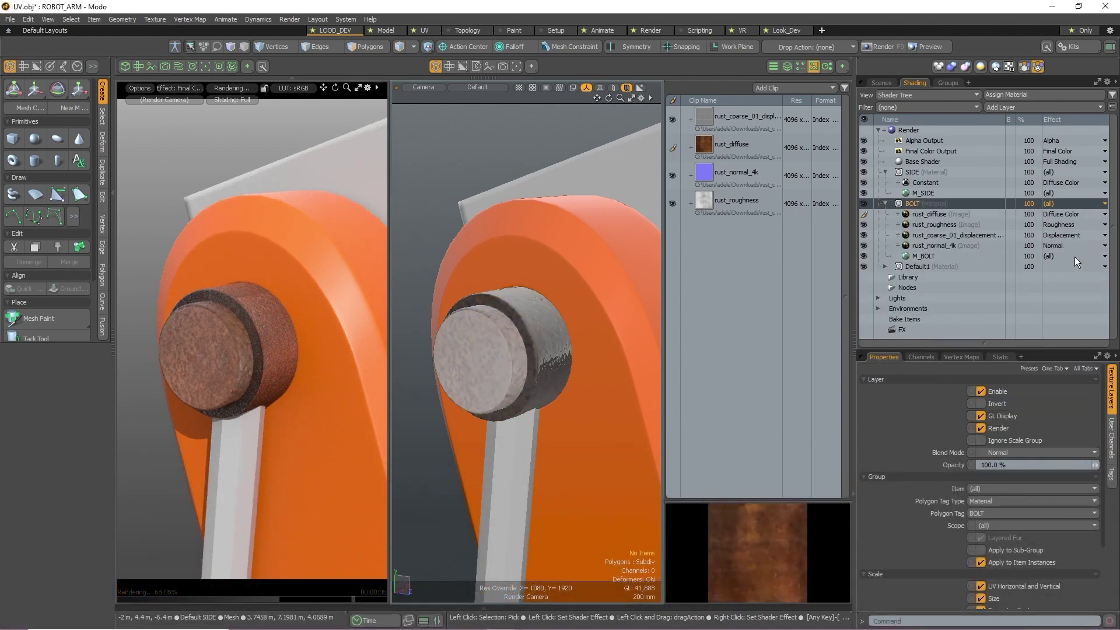
Step: Set rust_normal_4k's effect to Vector Displacement, then run Organize Effects on BOLT again
left_click(1071, 246)
left_click(1071, 259)
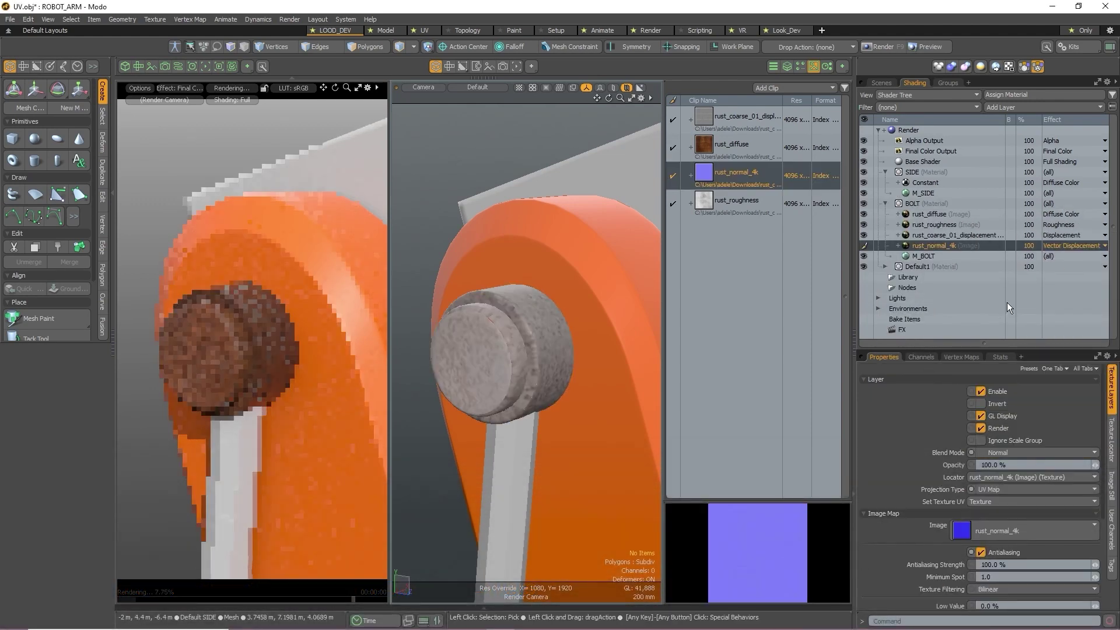
left_click(925, 256)
right_click(915, 204)
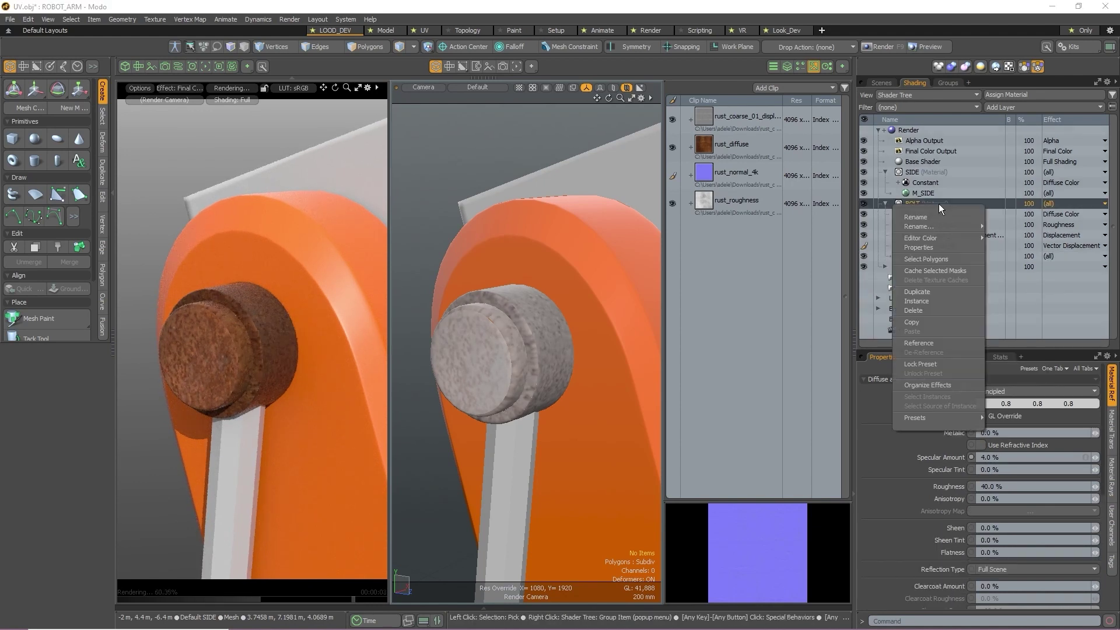
left_click(936, 382)
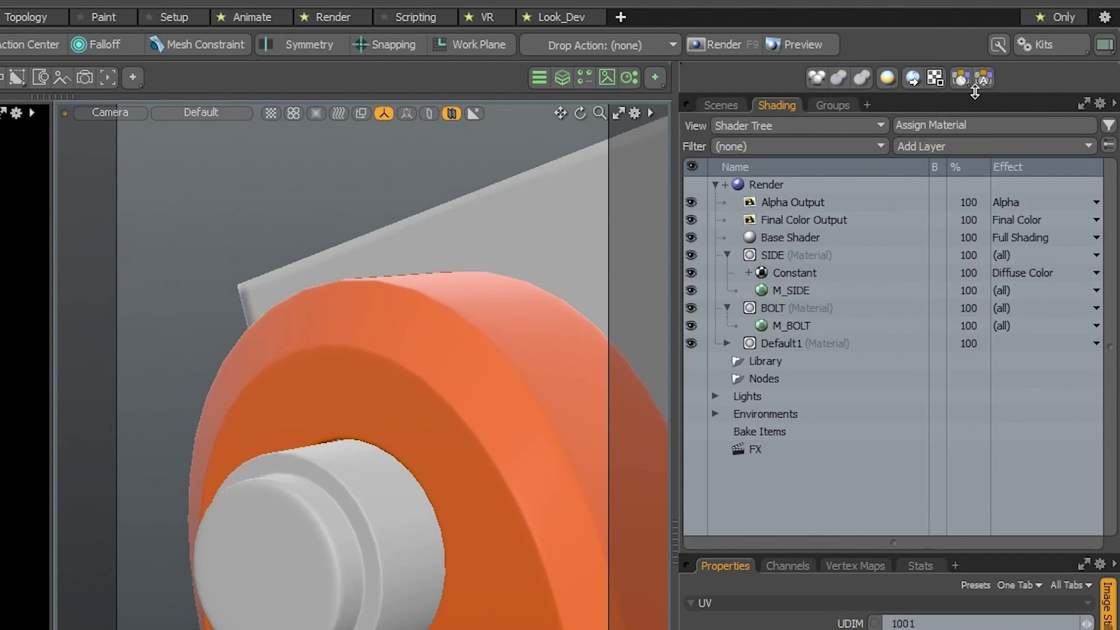
Step: From the viewport's clip list, add rust_roughness, rust_normal_4k and the coarse displacement image to BOLT
left_click(984, 79)
left_click(606, 78)
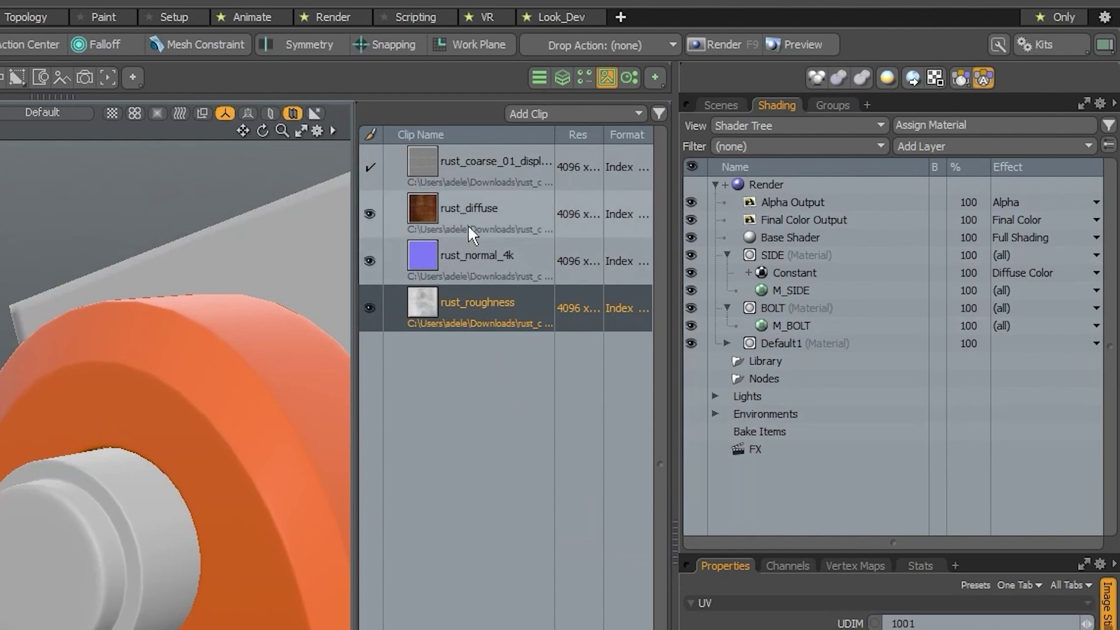
left_click(478, 324)
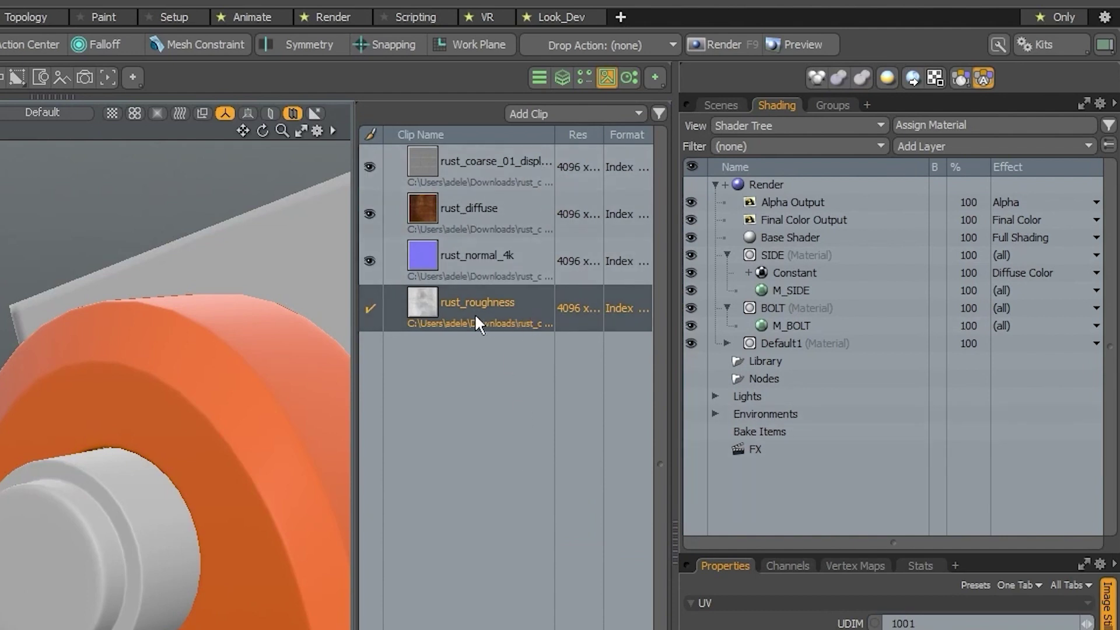
left_click_drag(465, 318, 819, 324)
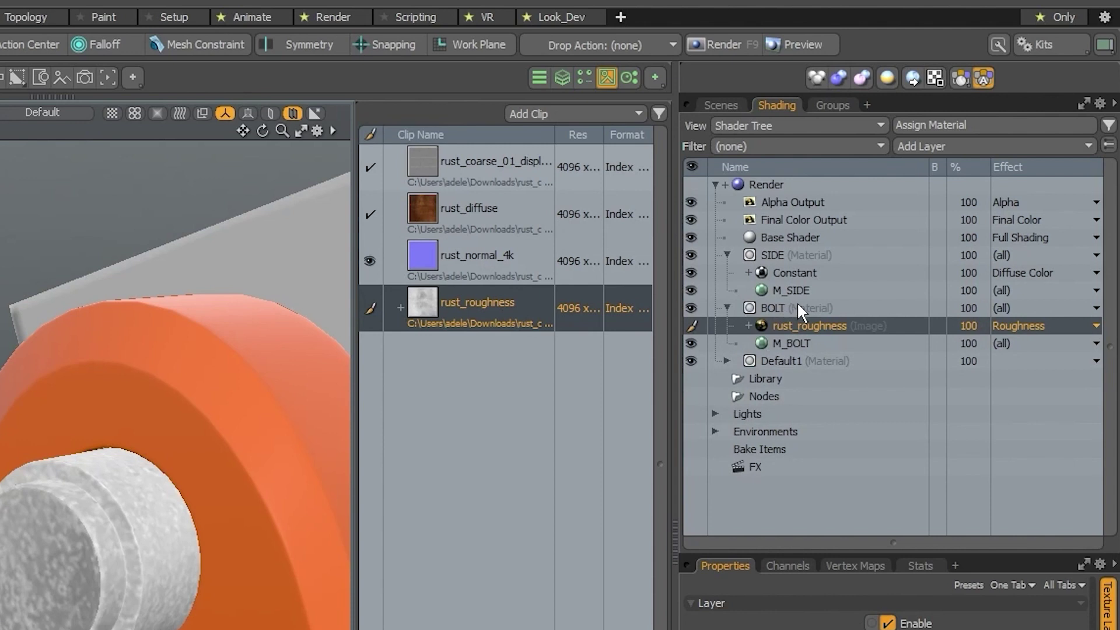
left_click_drag(466, 257, 828, 321)
left_click_drag(484, 166, 834, 326)
left_click_drag(484, 210, 823, 324)
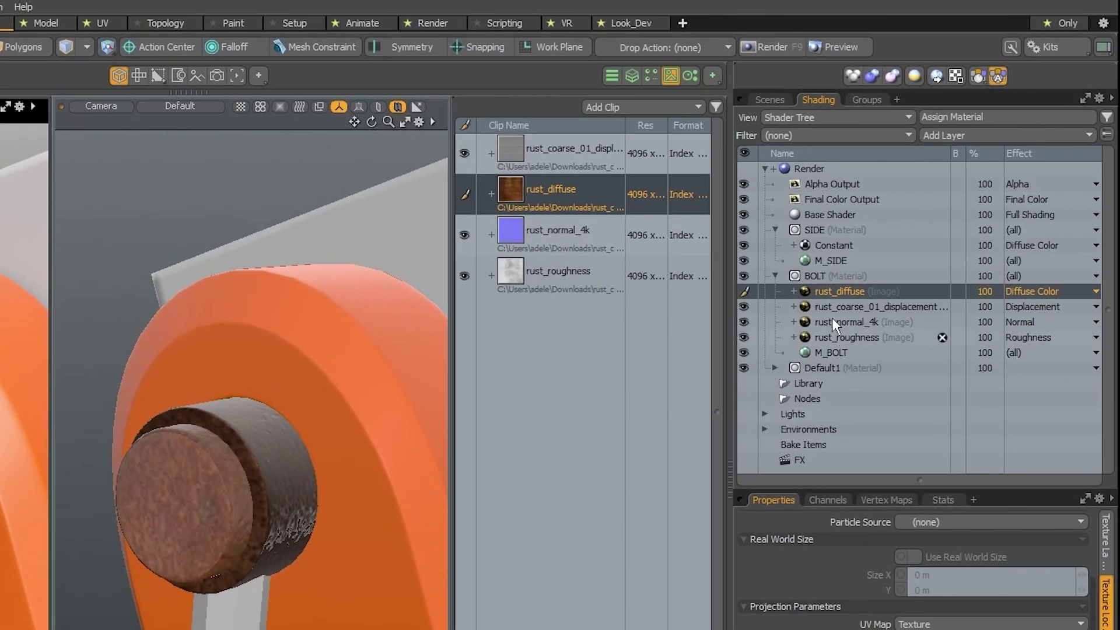
Step: Run Organize Effects on BOLT to order its diffuse, roughness, displacement and normal layers
right_click(834, 271)
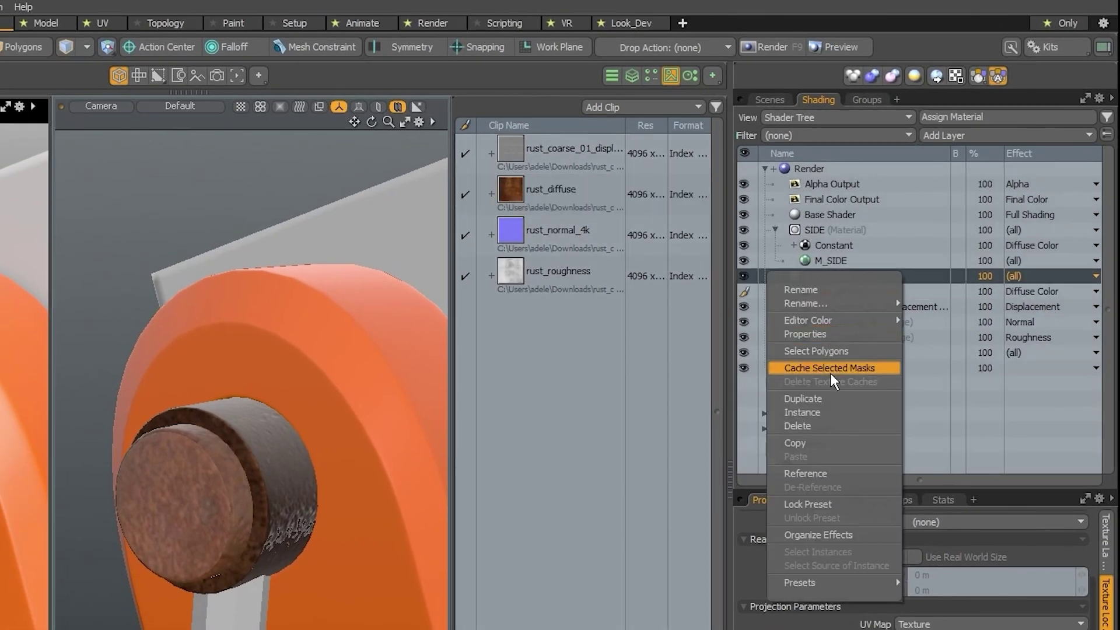
left_click(830, 531)
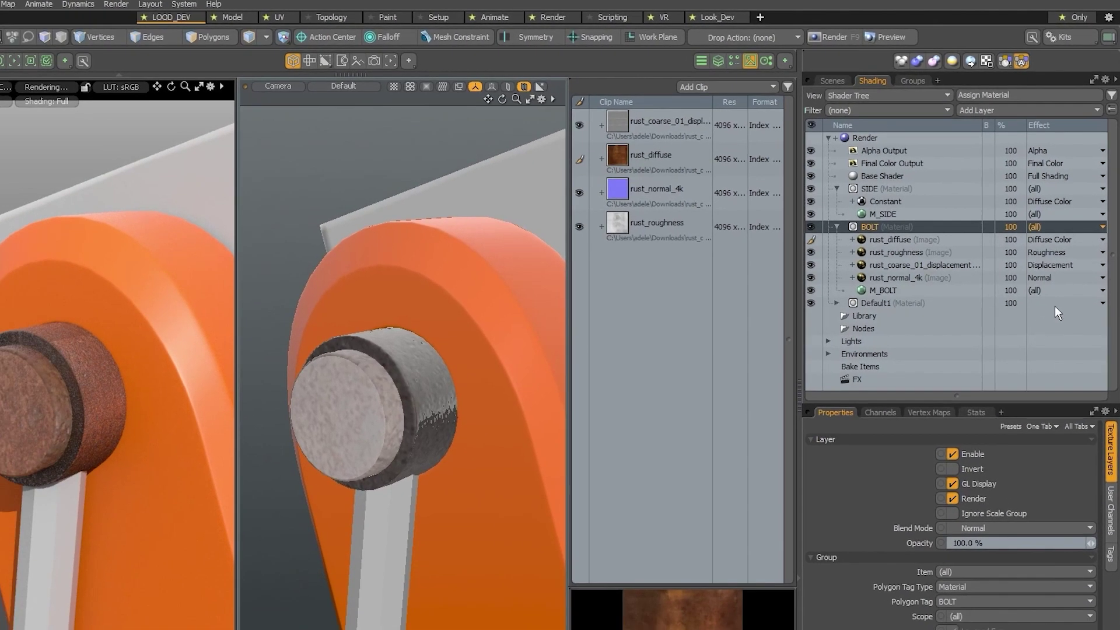
Step: Set rust_normal_4k to Vector Displacement and switch M_BOLT to the Principled shading model
left_click(1065, 278)
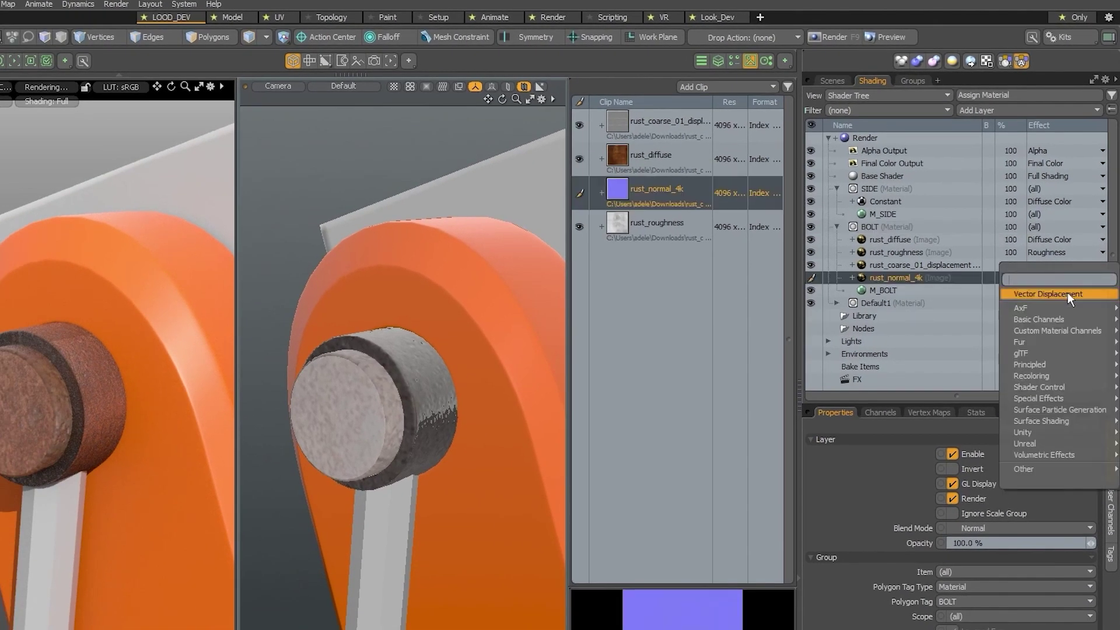
left_click(1063, 294)
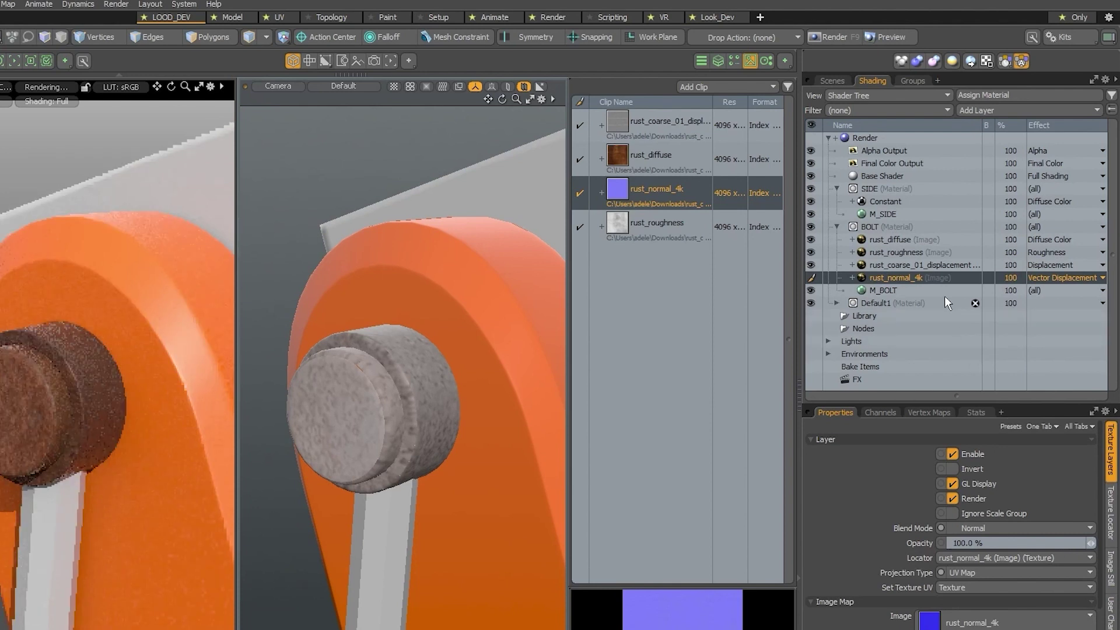
left_click(884, 288)
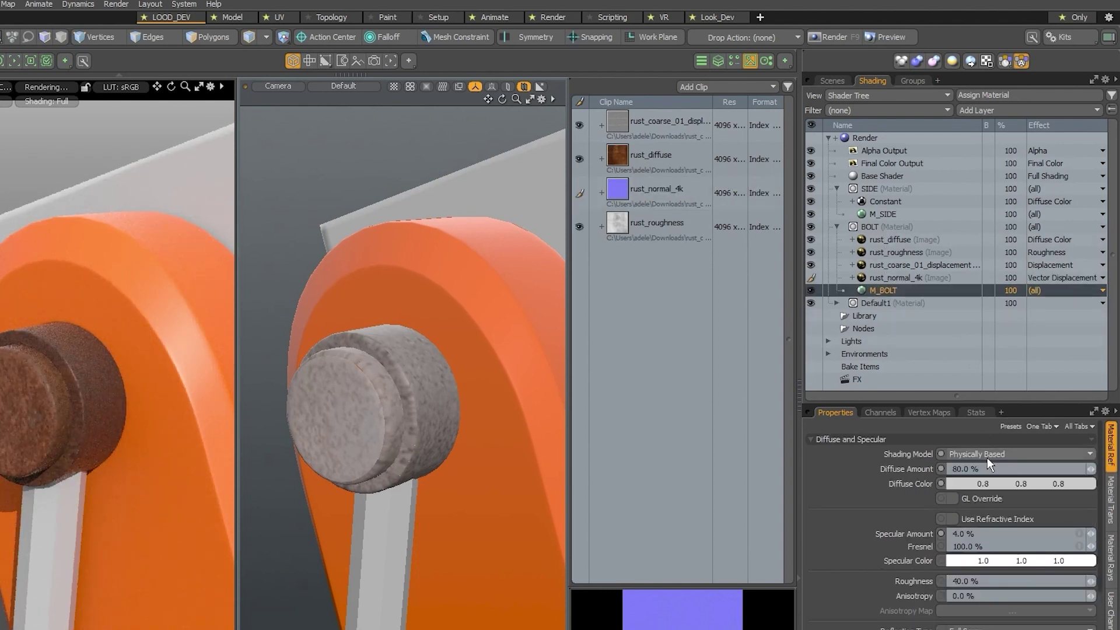
left_click(986, 457)
left_click(979, 470)
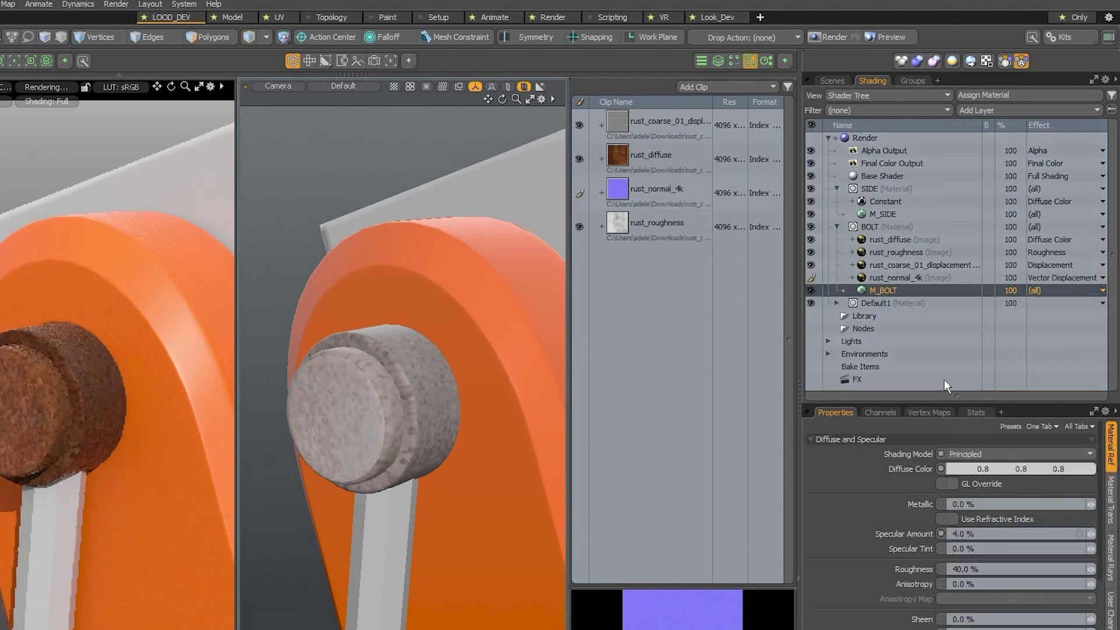
Step: Organize BOLT's effects, then pull rust_normal_4k out of the Omitted group
right_click(901, 226)
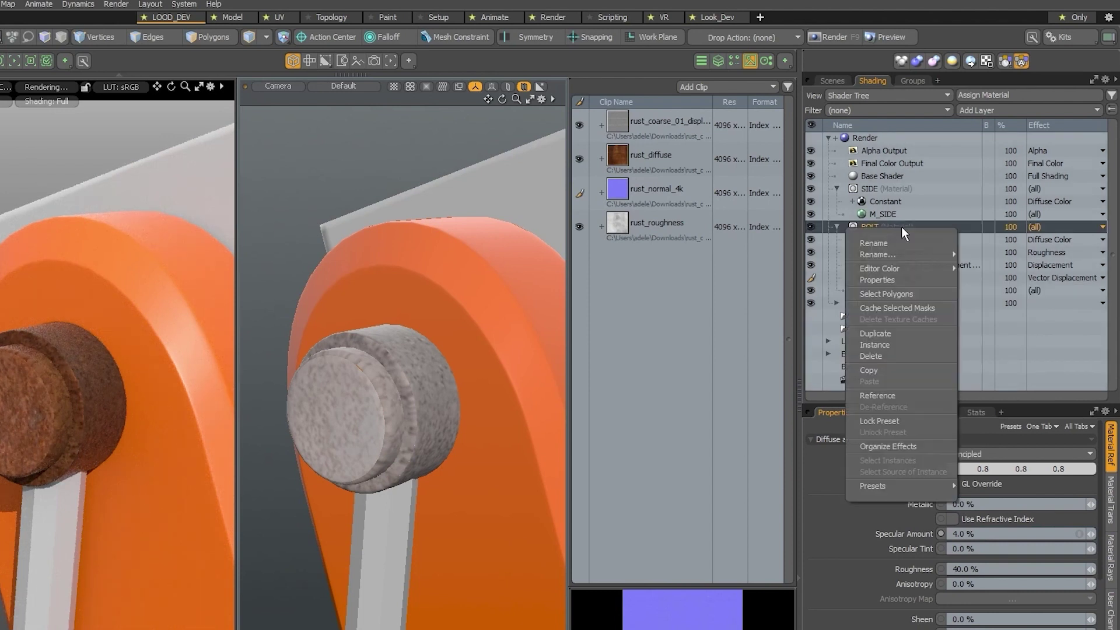
left_click(897, 445)
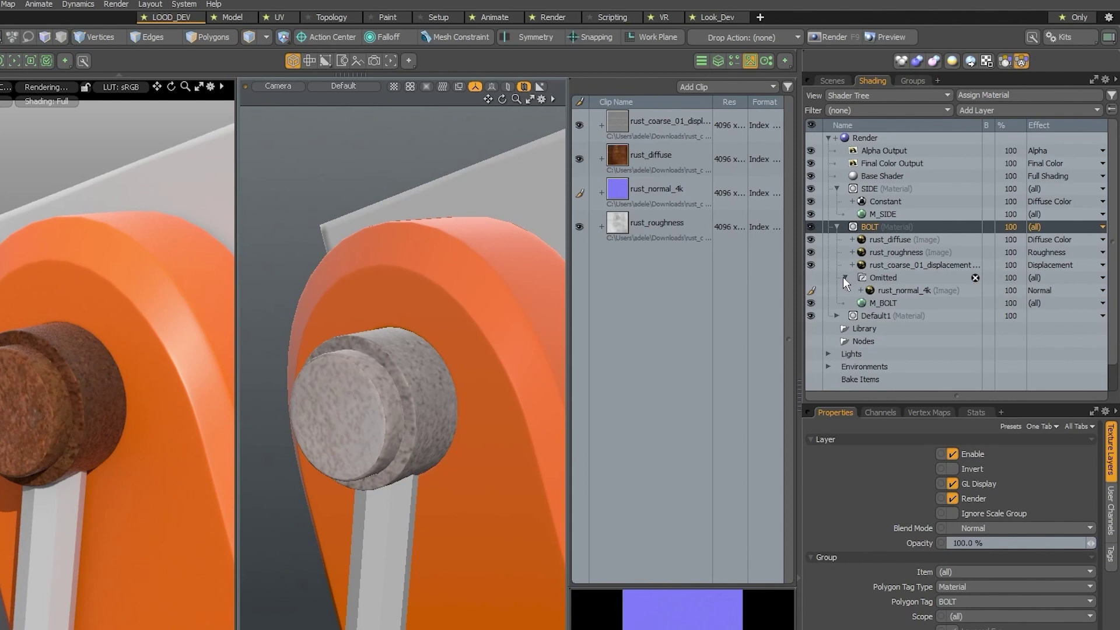
left_click(974, 278)
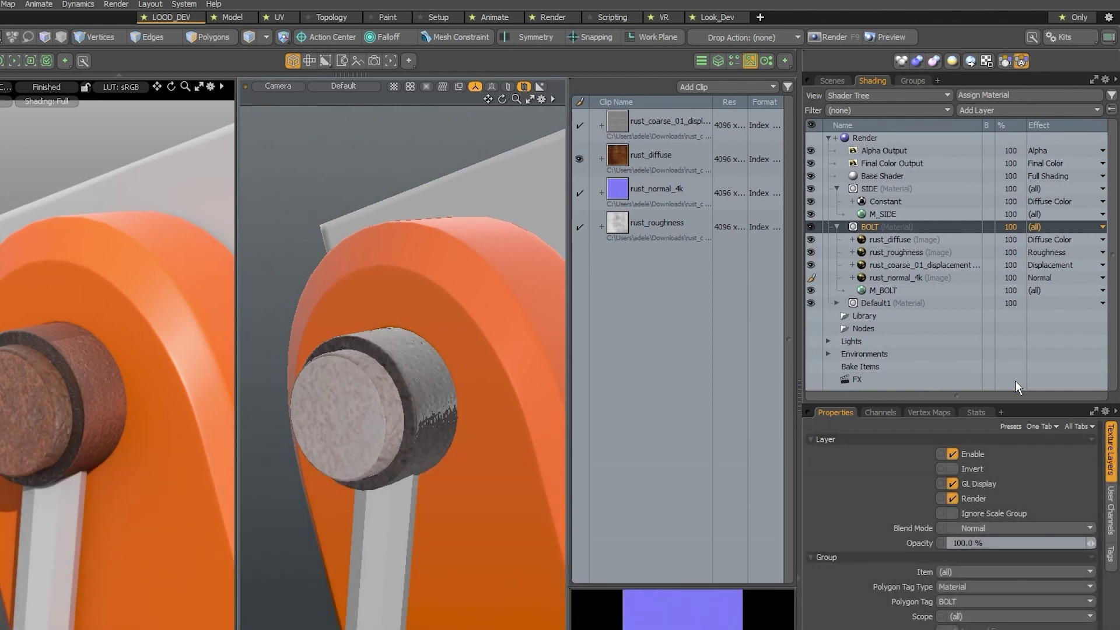
Step: Lower rust_diffuse's opacity to preview a fainter layer, then set it back to 100%
left_click_drag(1009, 236, 927, 232)
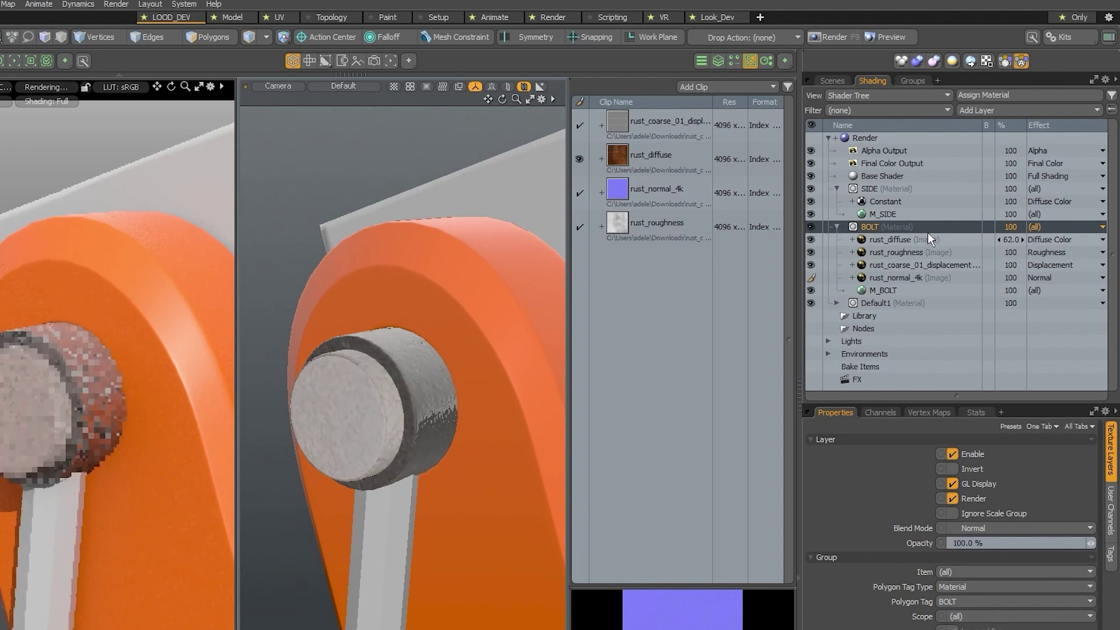
double_click(1014, 237)
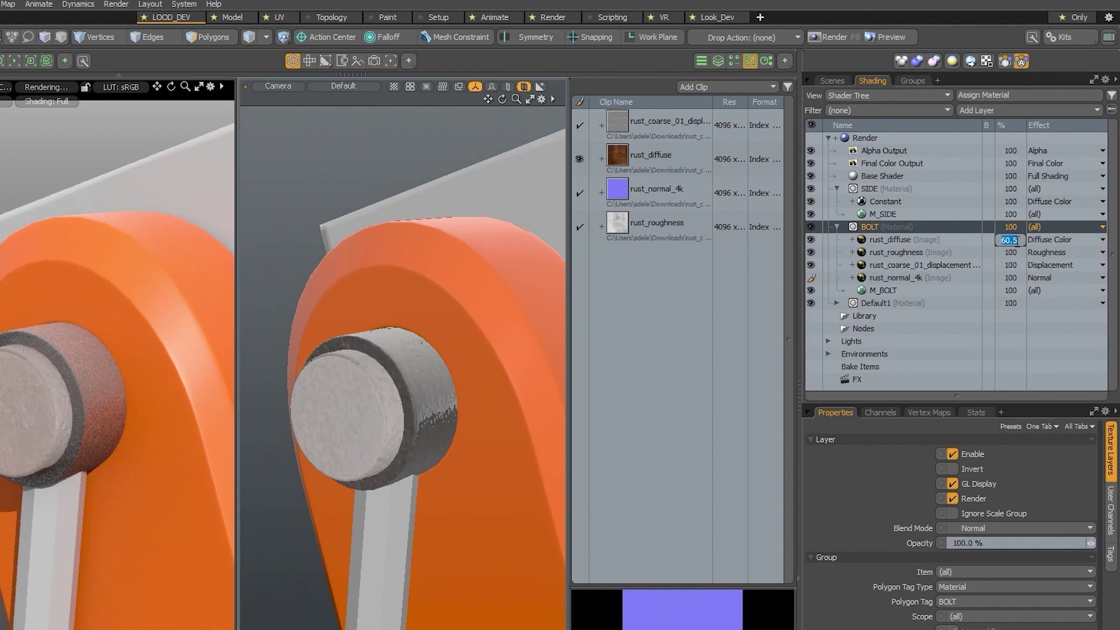
type("100")
key("Return")
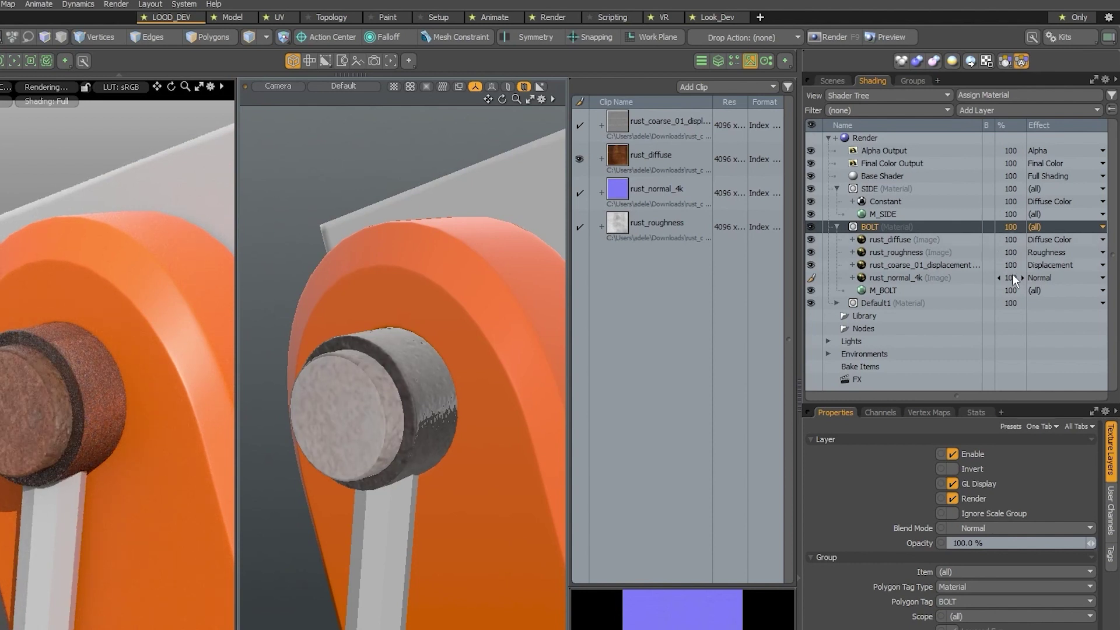
Step: Set rust_roughness to Multiply blending and rust_normal_4k to Darken blending
left_click(990, 249)
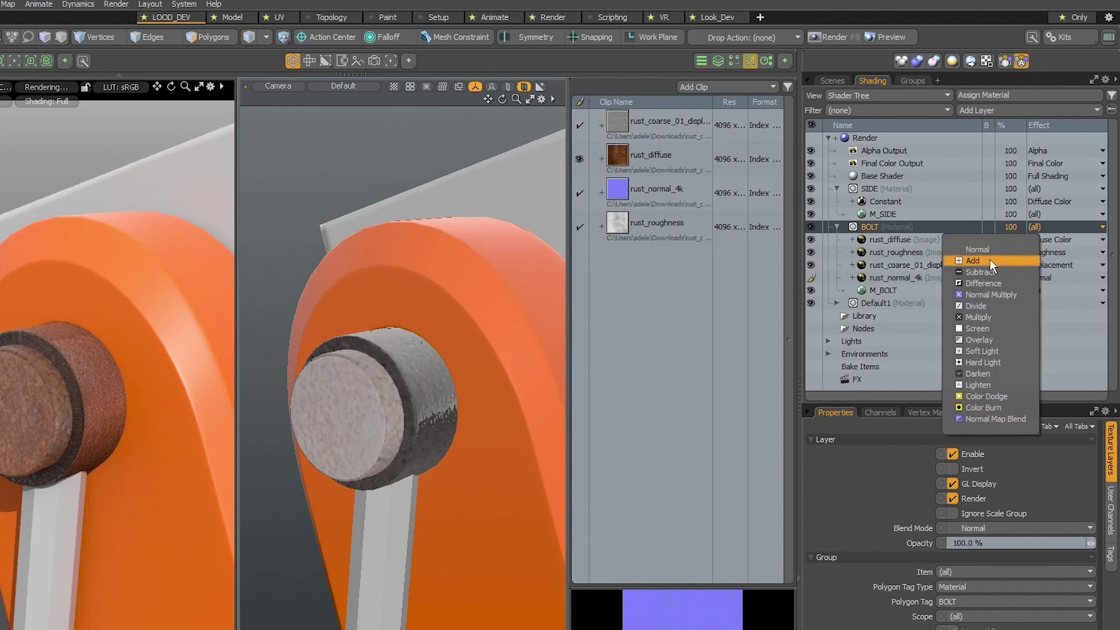
left_click(983, 313)
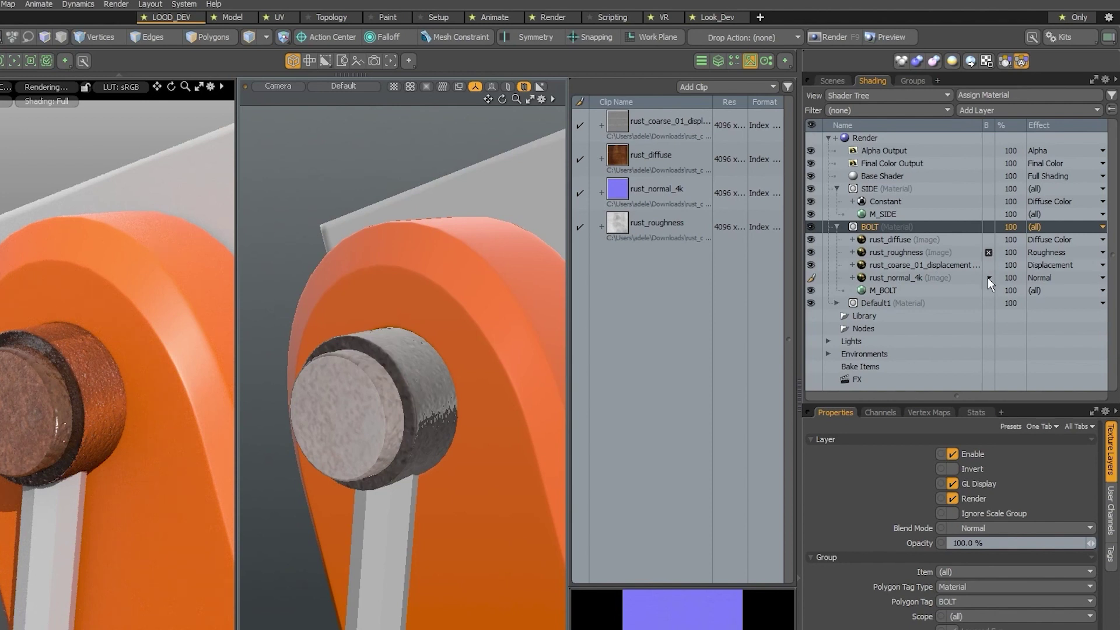
left_click(988, 279)
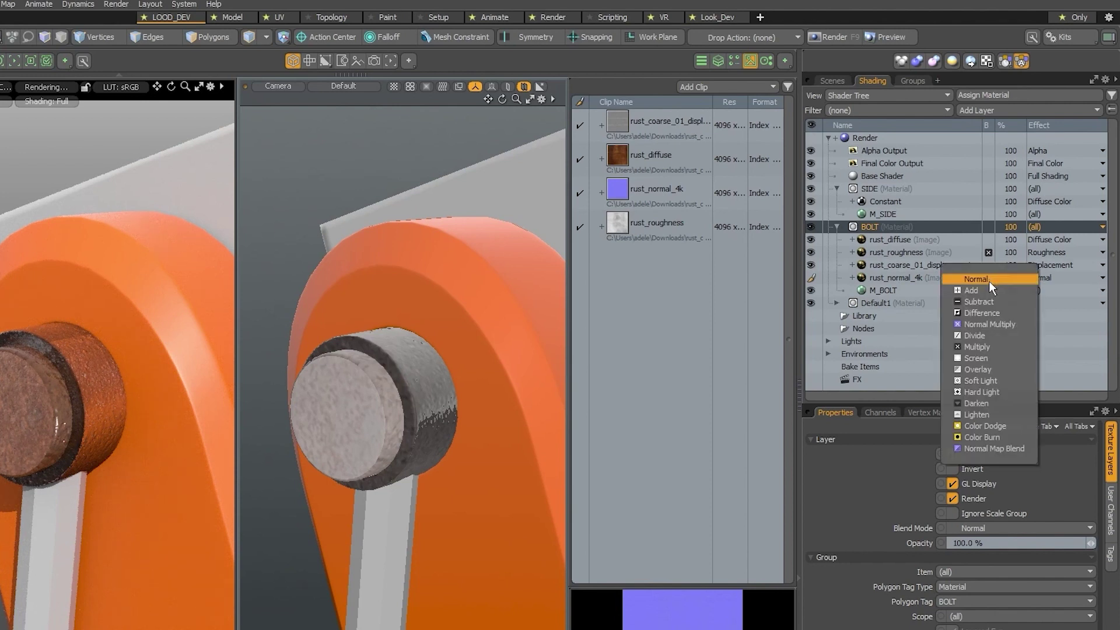
left_click(982, 401)
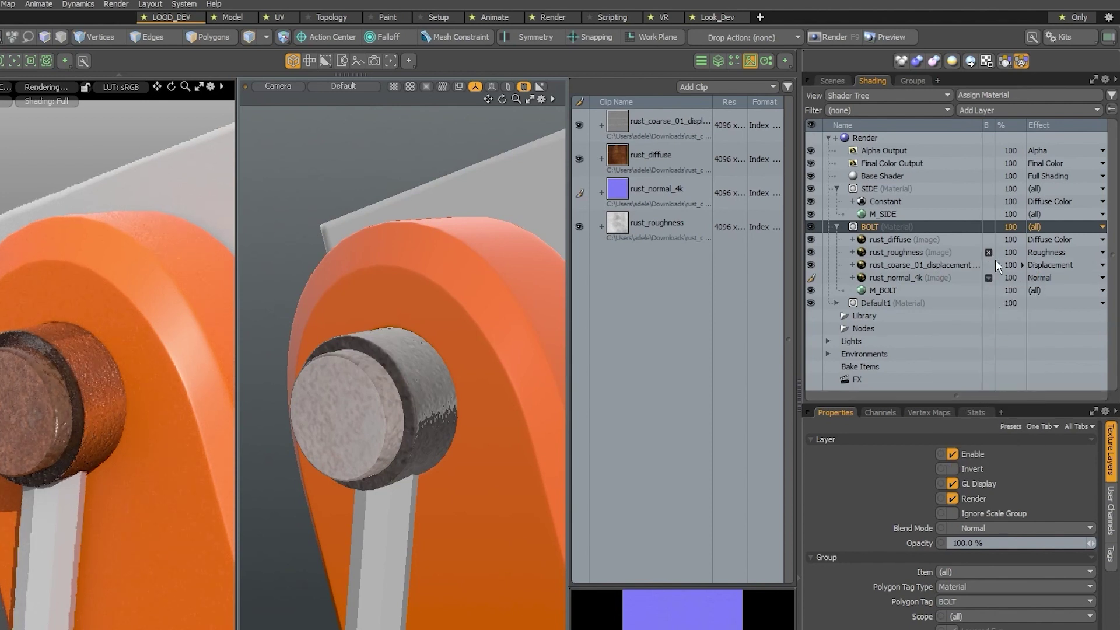
Step: Try Add blending on rust_diffuse, then return it to Normal
left_click(989, 239)
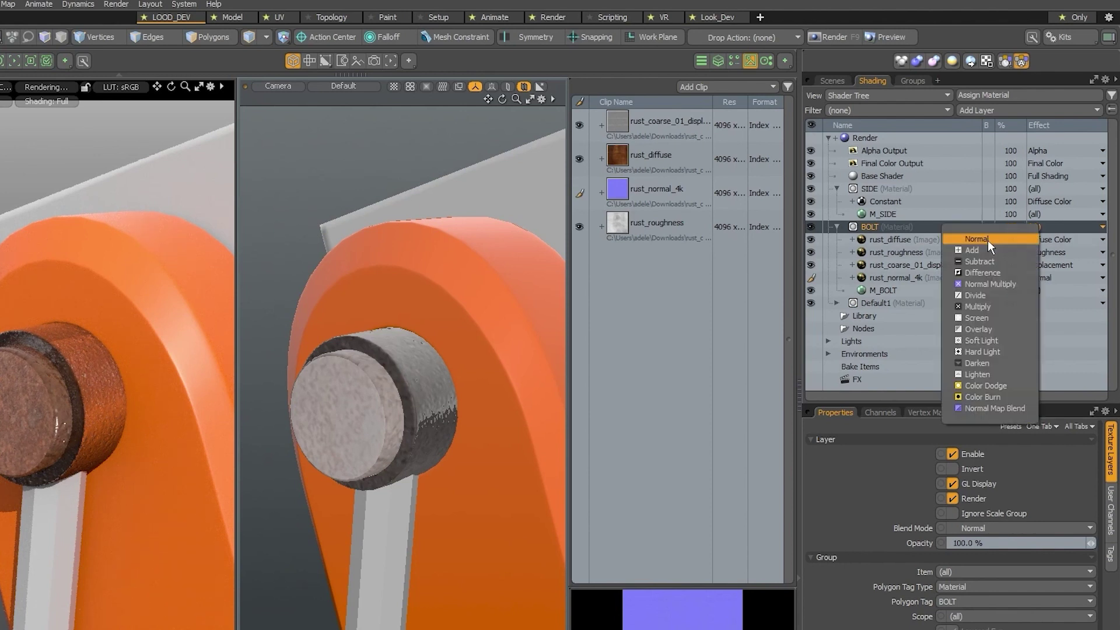
left_click(986, 250)
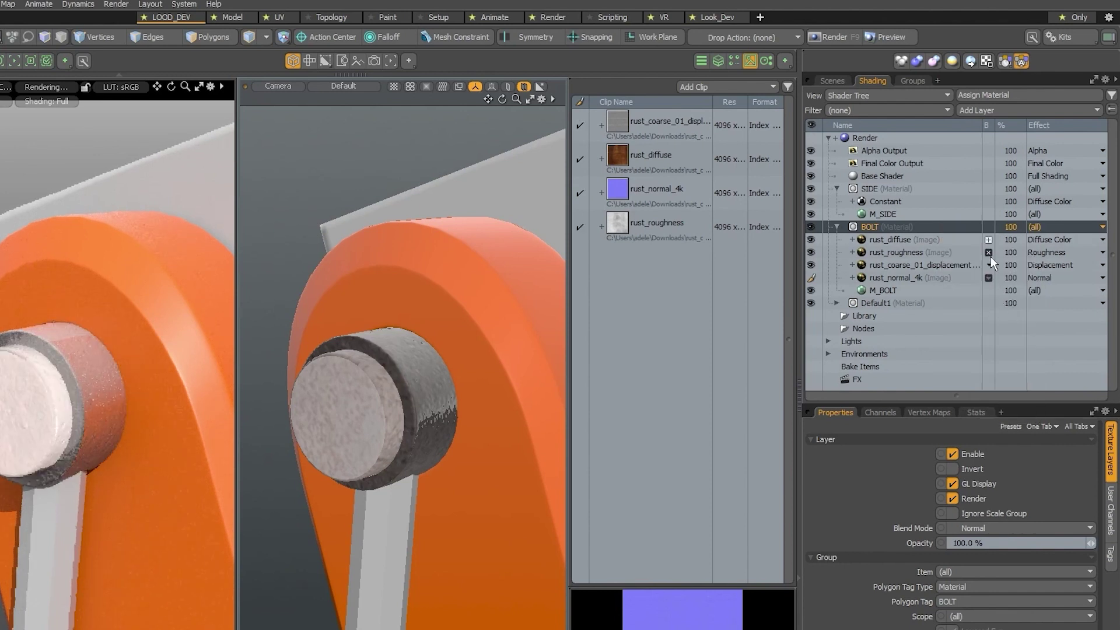
left_click(988, 240)
left_click(989, 232)
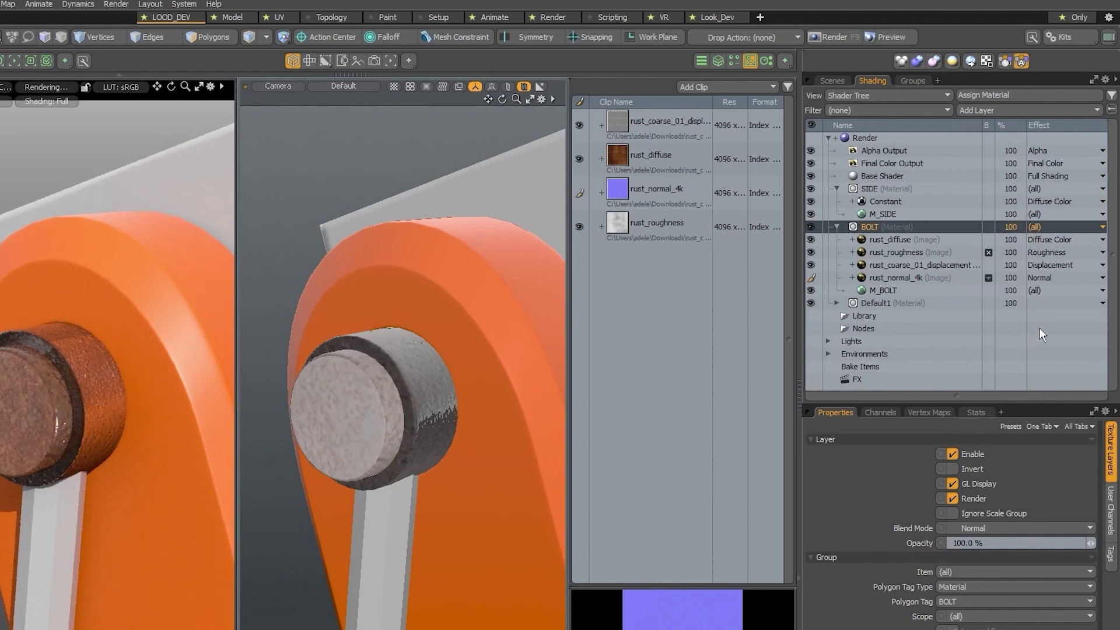
Step: Hide the Opacity and Blend Mode columns in the Shader Tree
right_click(871, 124)
left_click(869, 161)
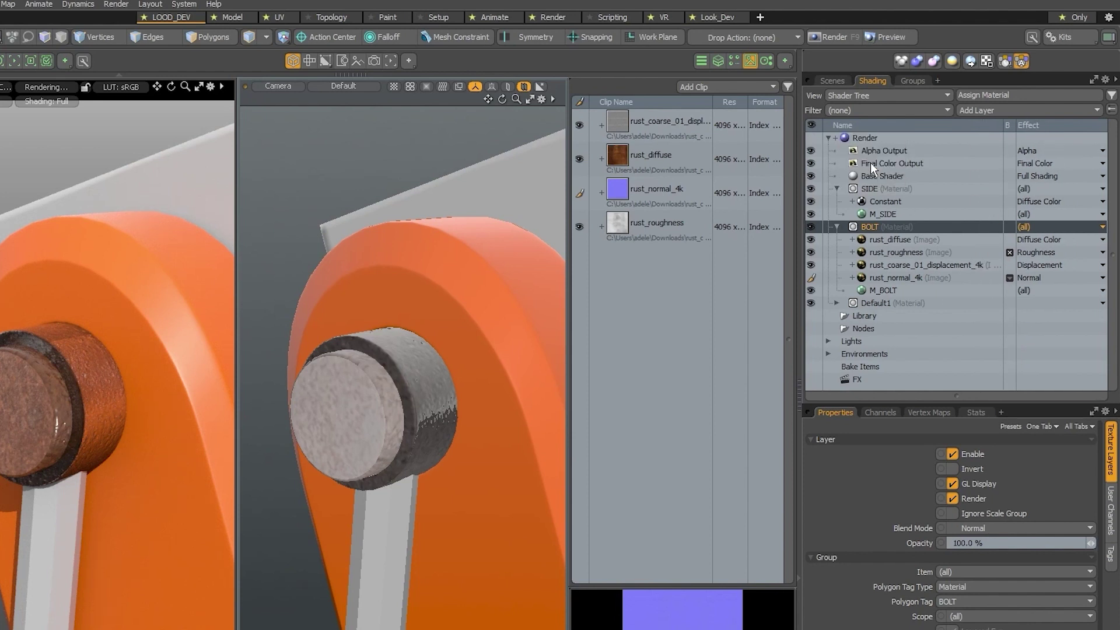
right_click(876, 124)
left_click(866, 138)
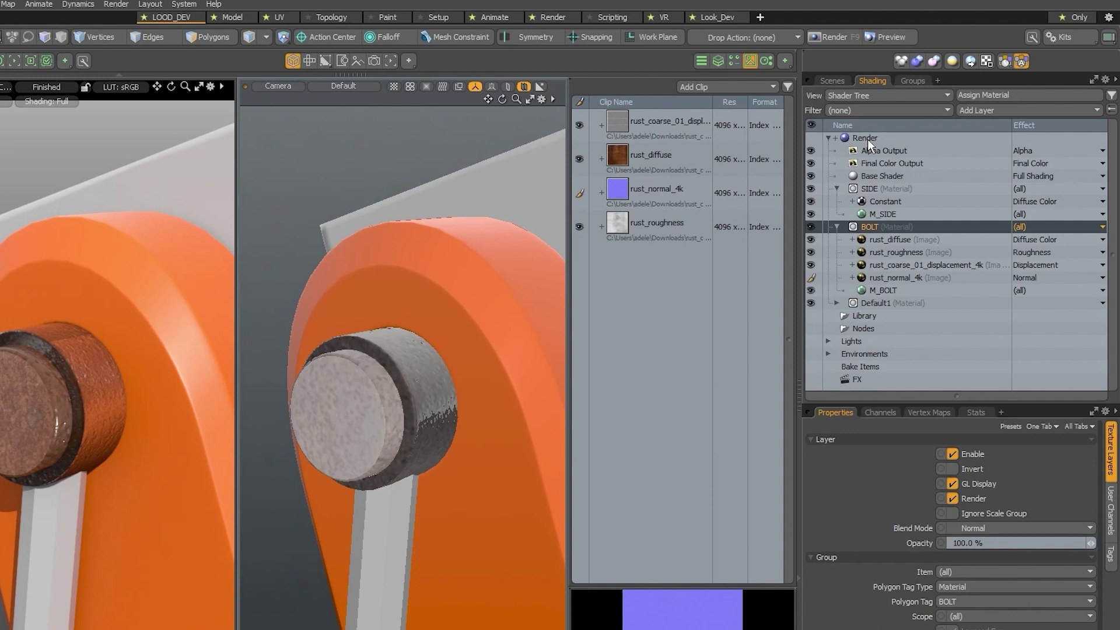
Step: Narrow the name column, move opacity beside the layer names, and widen columns
left_click_drag(1011, 124, 972, 124)
left_click_drag(859, 124, 828, 125)
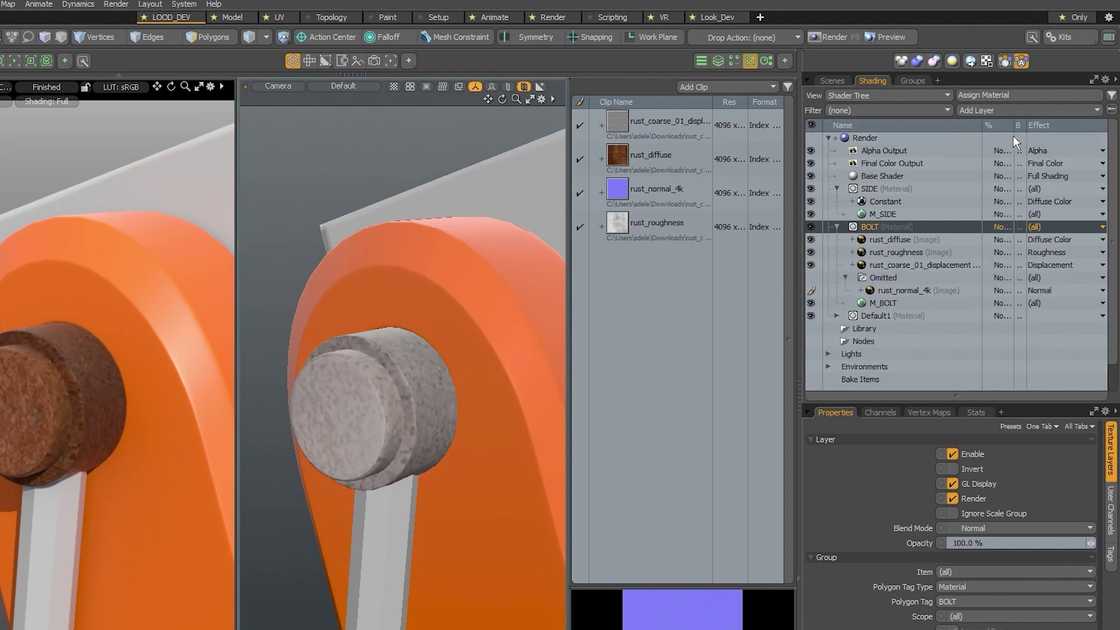
mouse_move(1006, 126)
left_mouse_down()
mouse_move(1054, 130)
mouse_move(1013, 133)
left_mouse_up()
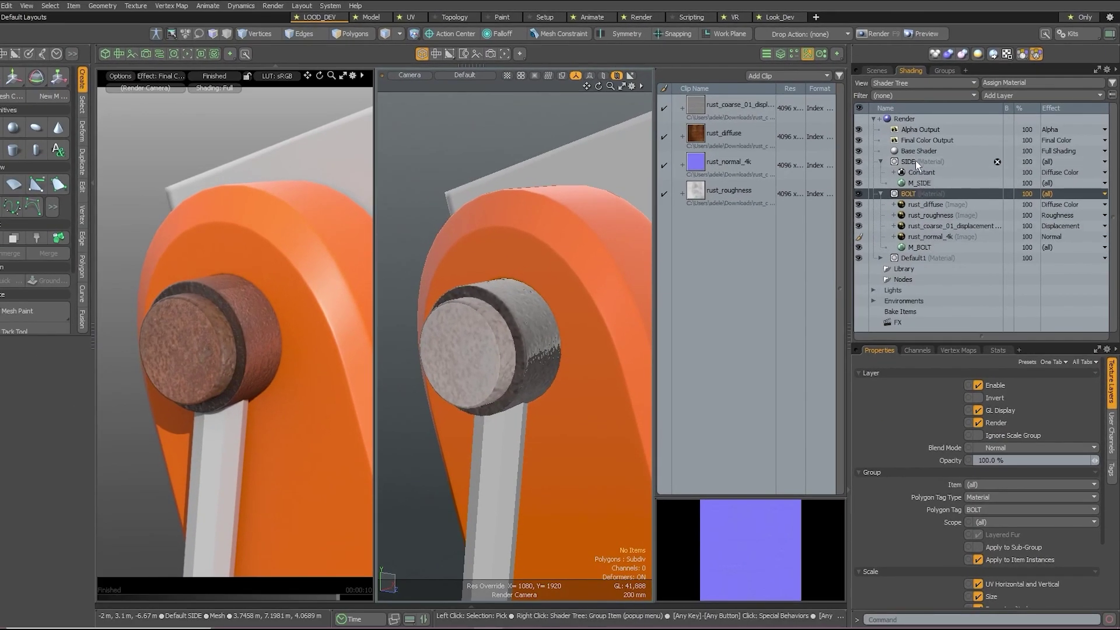
Step: Select the SIDE material group and view its Polygon Tag Type options
left_click(915, 161)
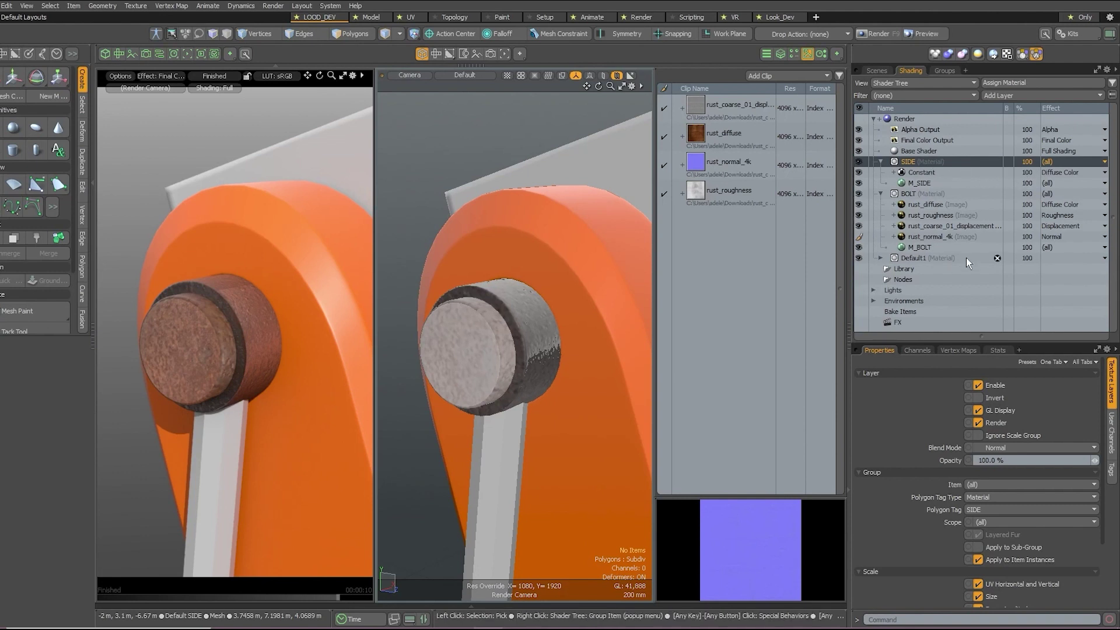
left_click(994, 496)
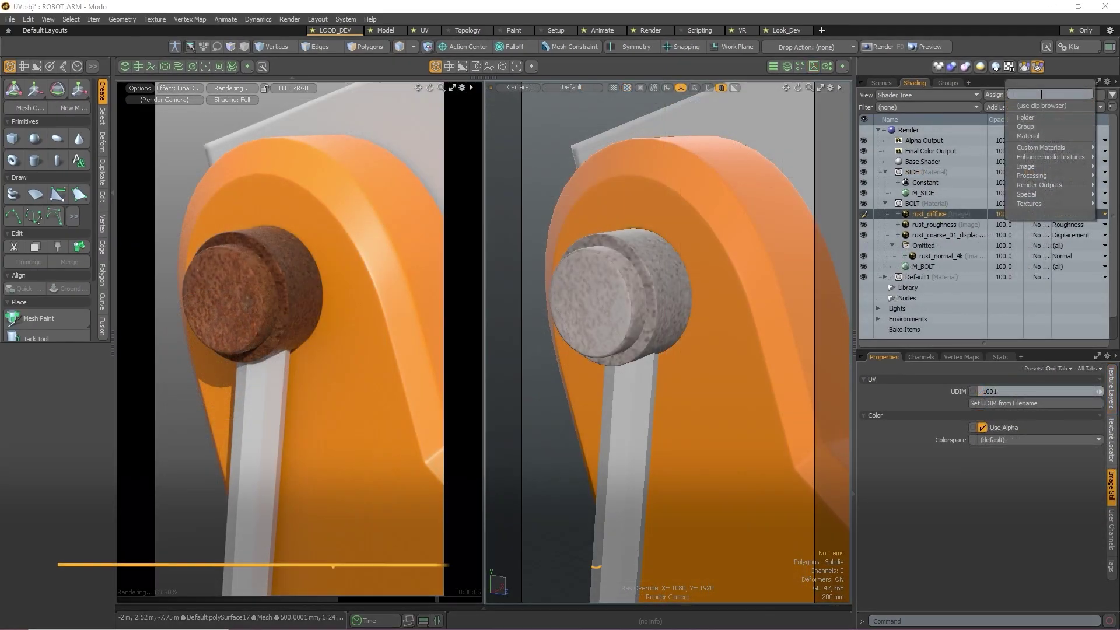
Step: Add a soft pink Constant layer with Normal Multiply blending, then cache the selected masks
key("Return")
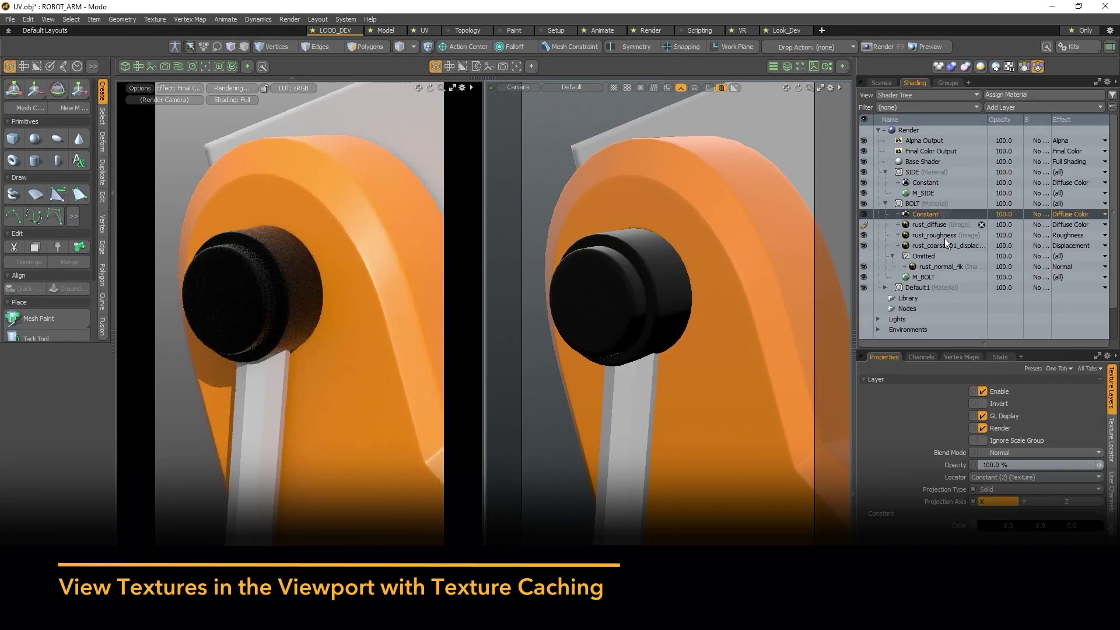
left_click(1040, 525)
left_click_drag(618, 484, 775, 484)
left_click(742, 393)
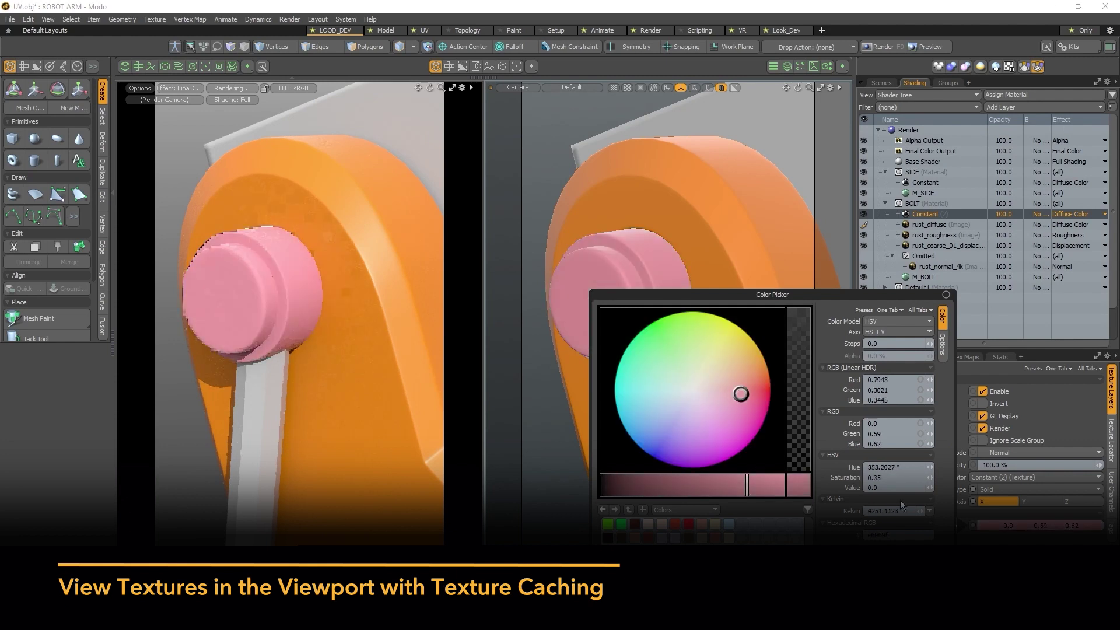
left_click(1031, 214)
left_click(1033, 251)
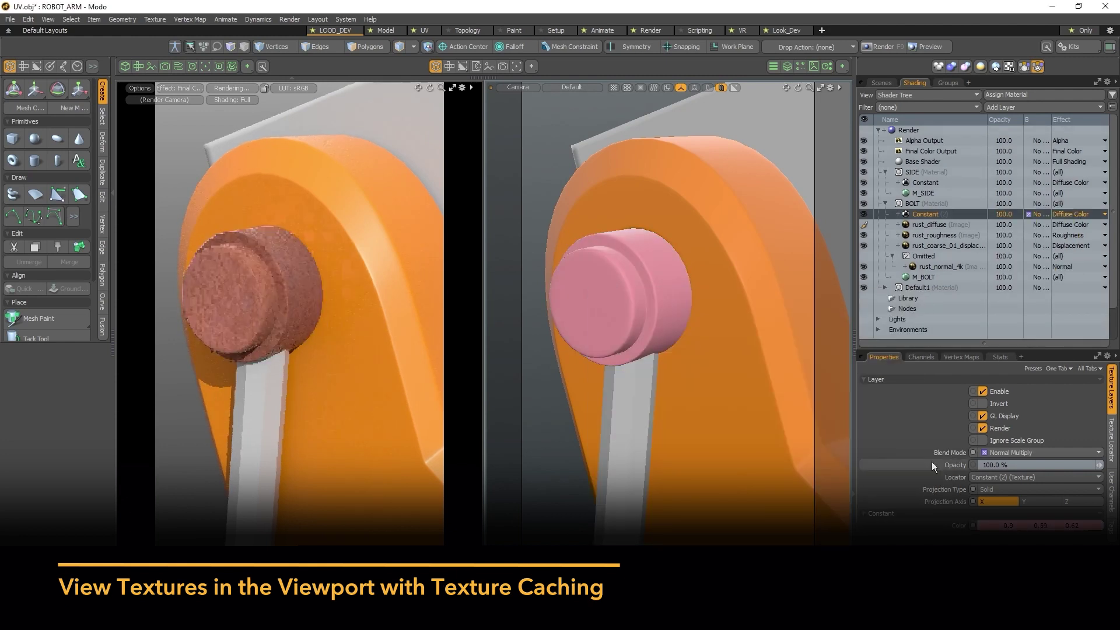
left_click(1008, 66)
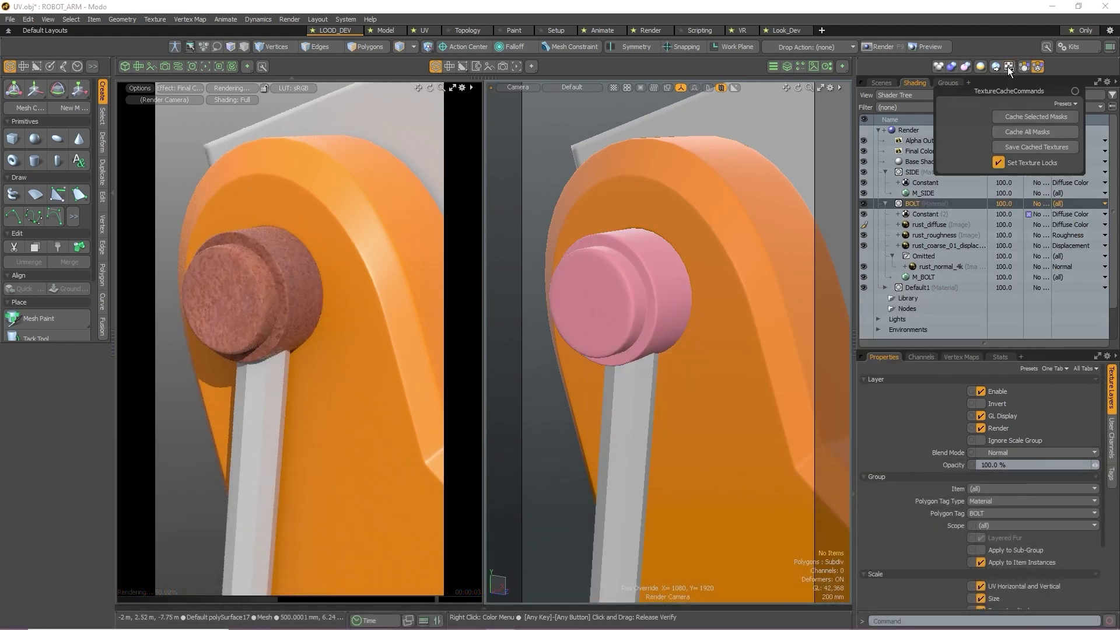
left_click(1024, 118)
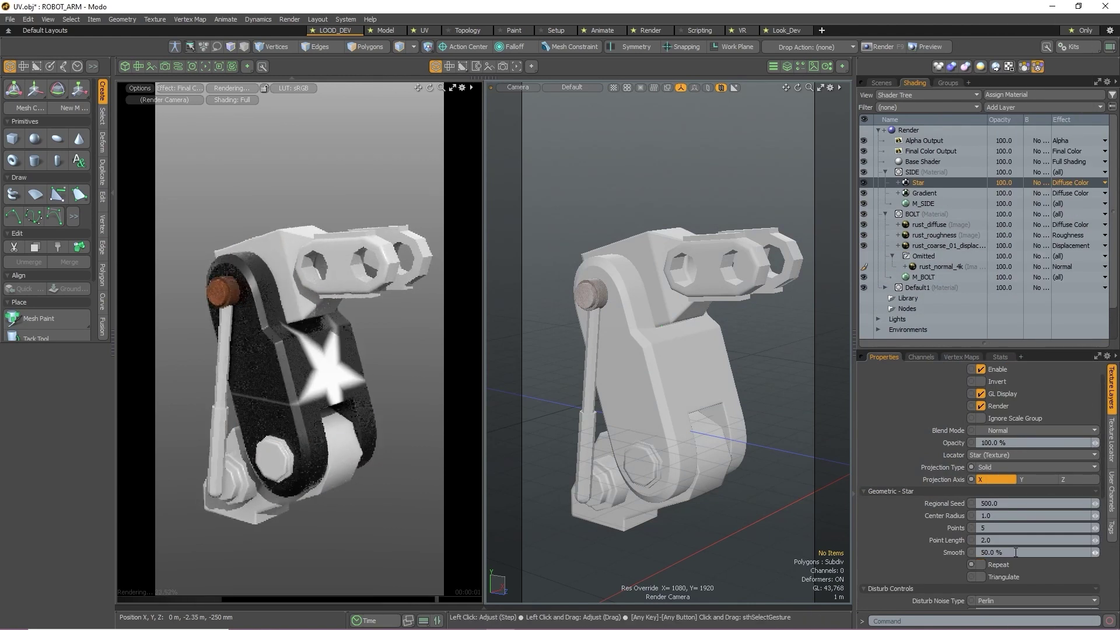
Step: Add a Constant layer above the Star layer and pick its pink colour
left_click(1111, 440)
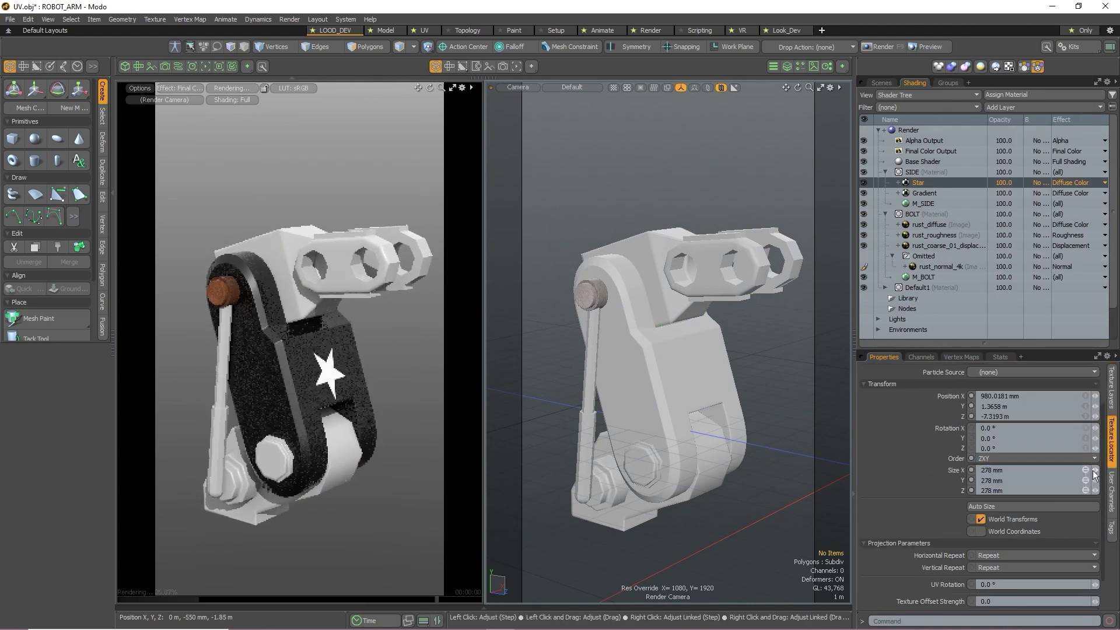
left_click(1031, 107)
left_click(1031, 106)
left_click(1025, 527)
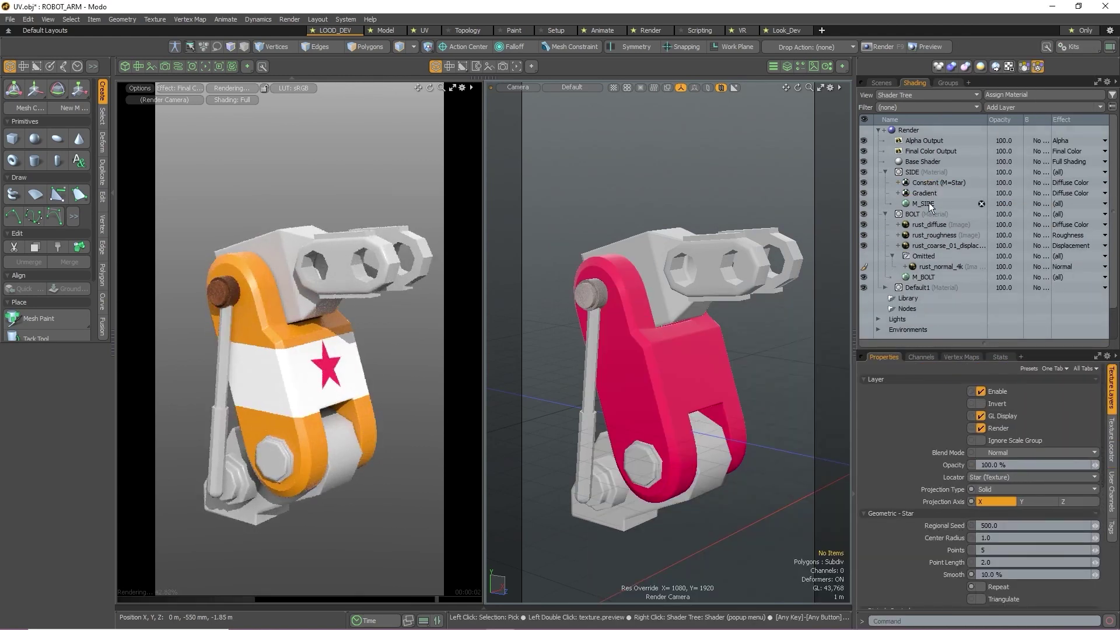
Step: Add a Marble Noise layer to mask Constant (2), blended Multiply at 87.5% opacity
left_click(1037, 105)
type("noi")
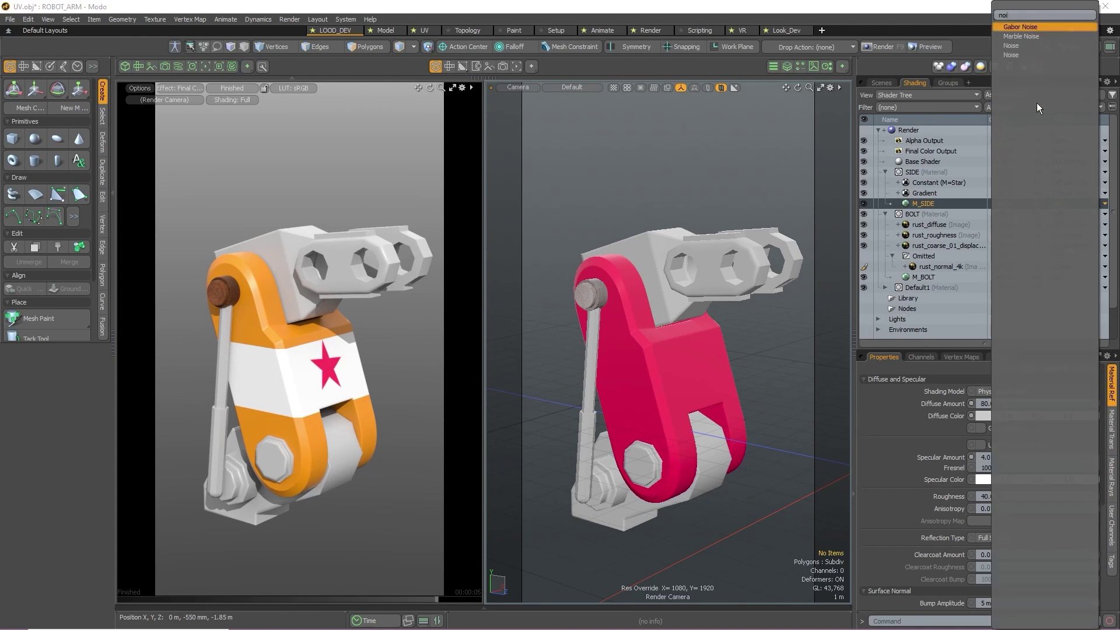
left_click(1020, 36)
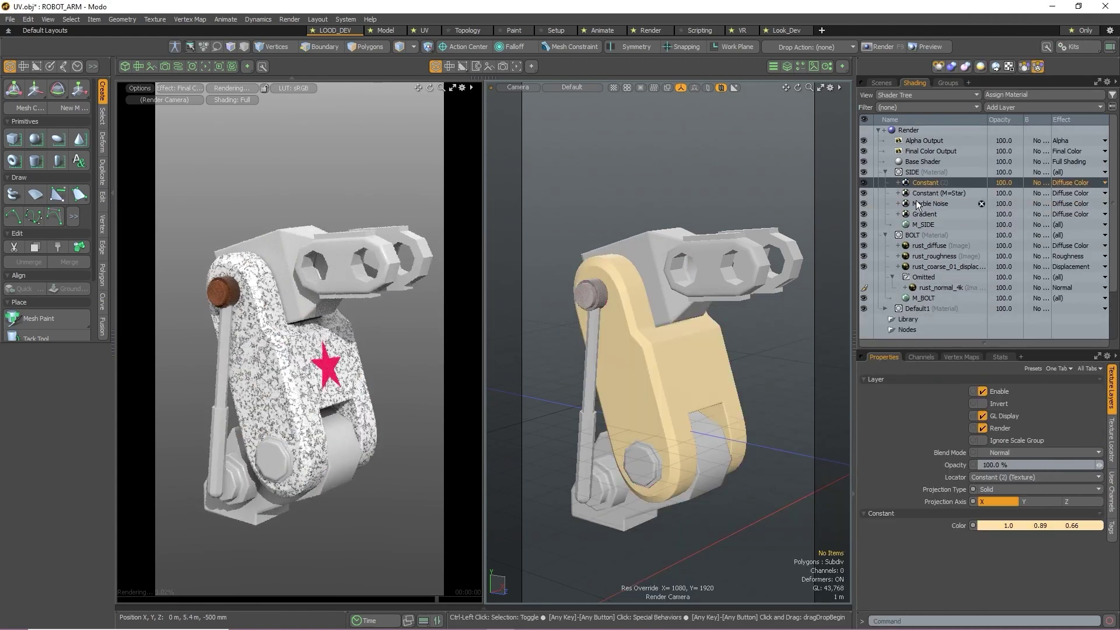
left_click_drag(915, 201, 981, 192)
left_click(1032, 193)
left_click(1025, 236)
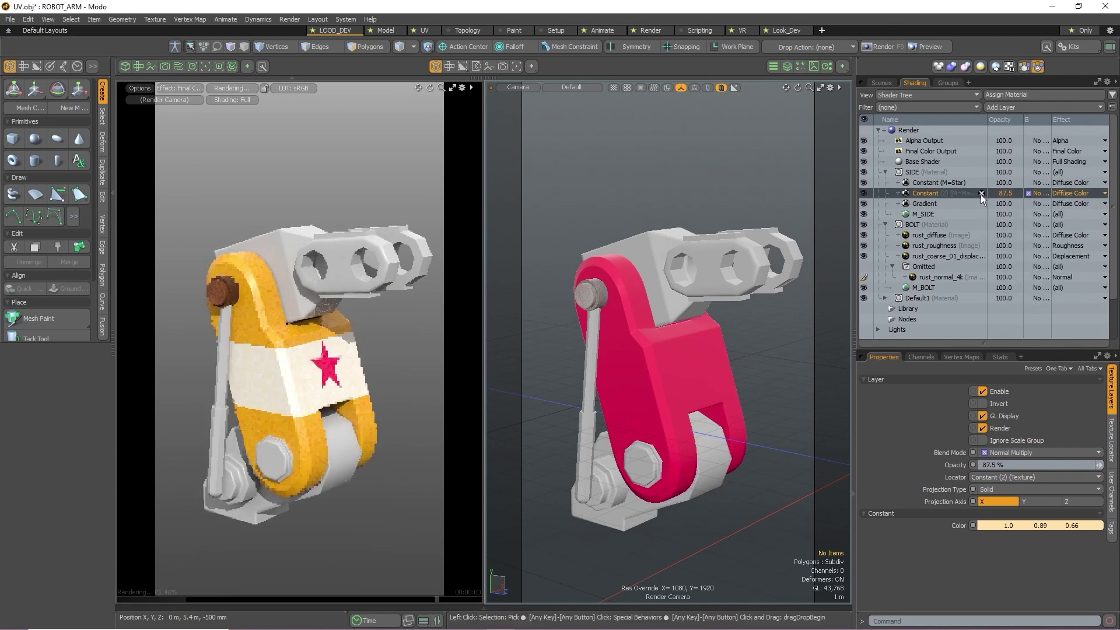
left_click(934, 178)
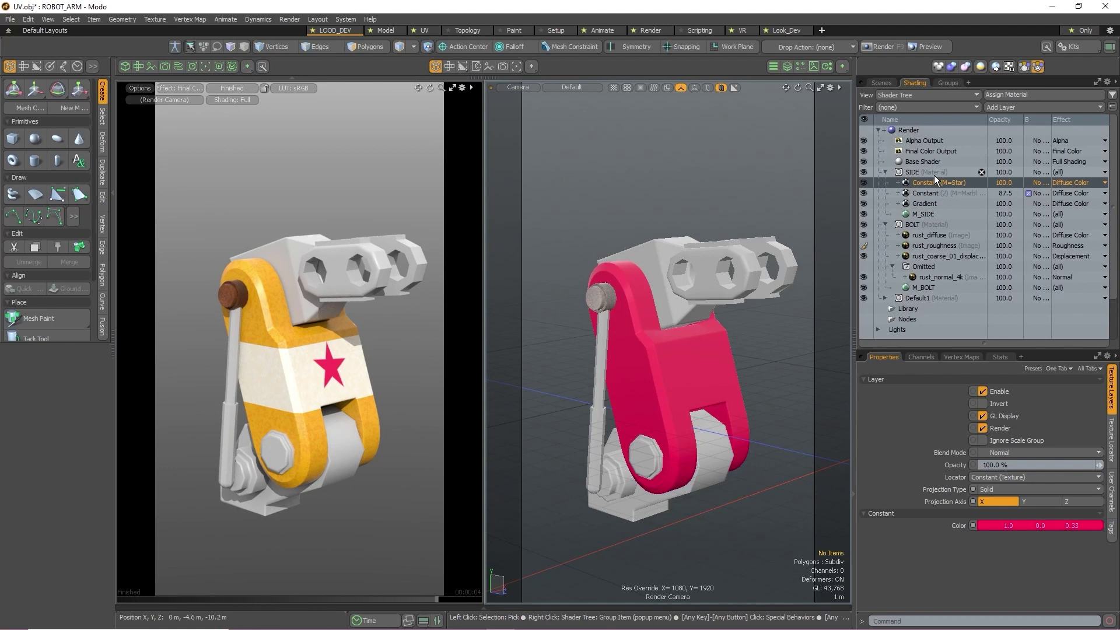
Step: Cache the SIDE material's selected masks into a SIDE_Diffuse Color texture layer
left_click(932, 174)
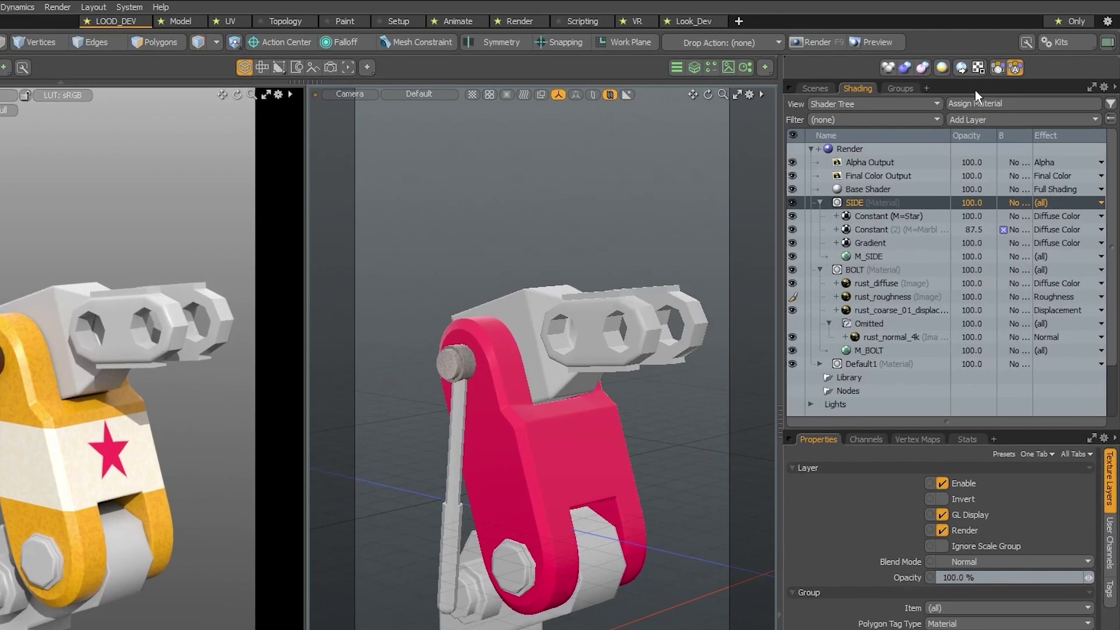
left_click(977, 69)
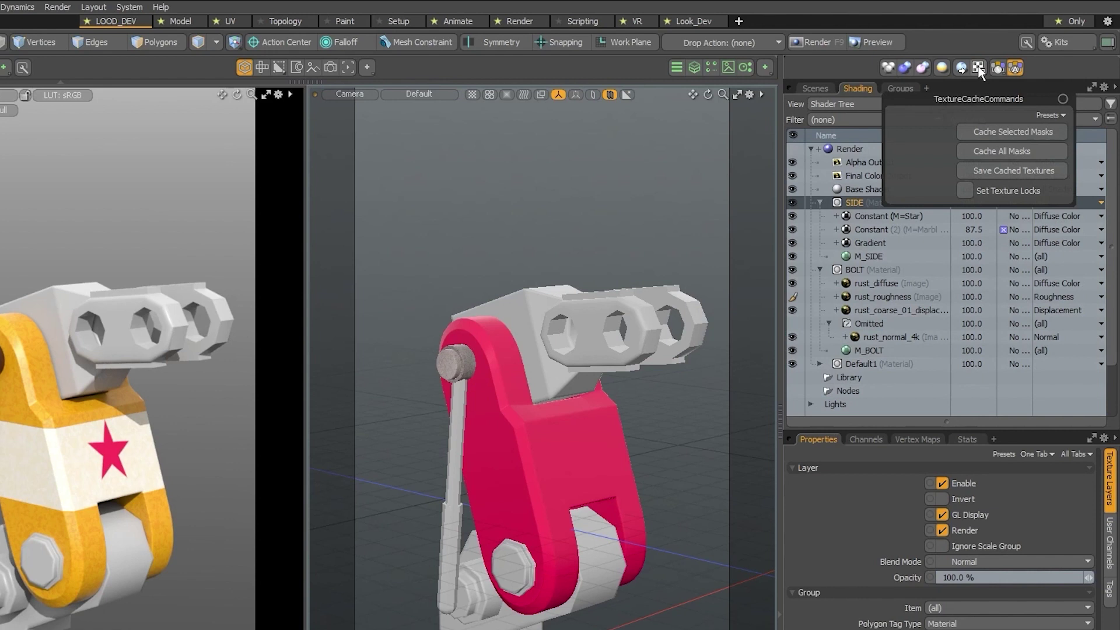
left_click(985, 133)
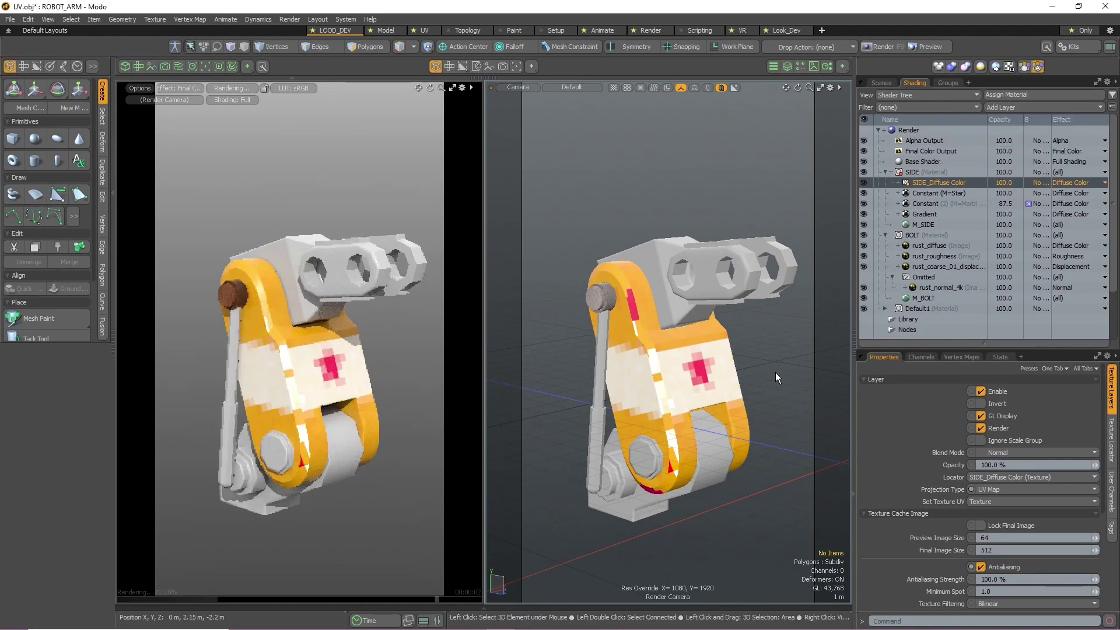
Step: Orbit and zoom in on the robot arm while the cached texture sharpens
left_click_drag(775, 372, 741, 396, "alt")
scroll(744, 397, "up", 5)
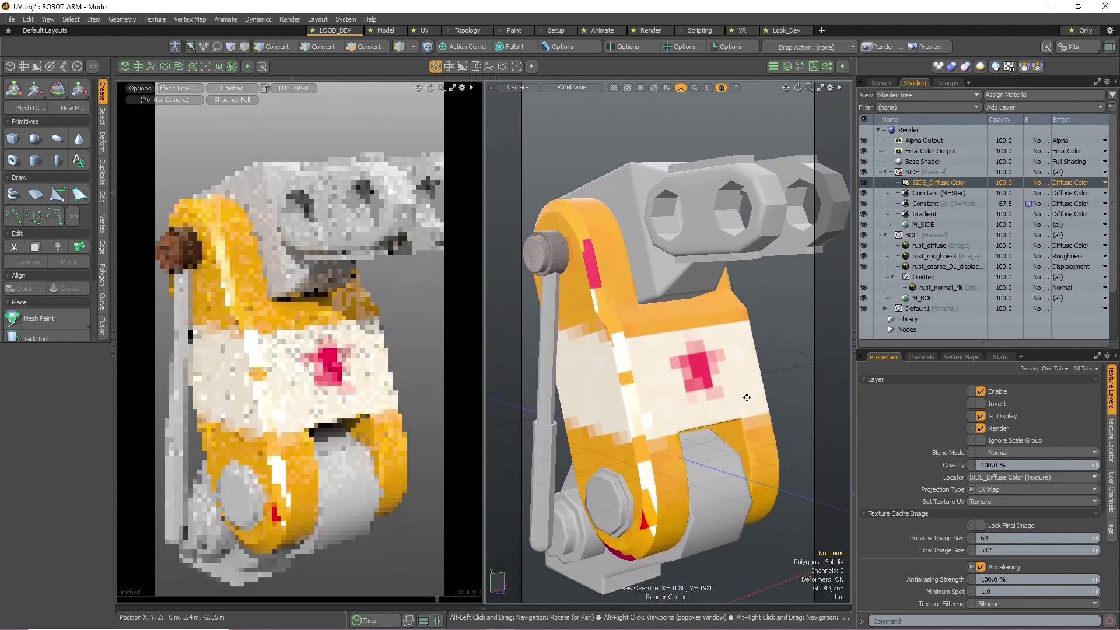
scroll(746, 397, "up", 5)
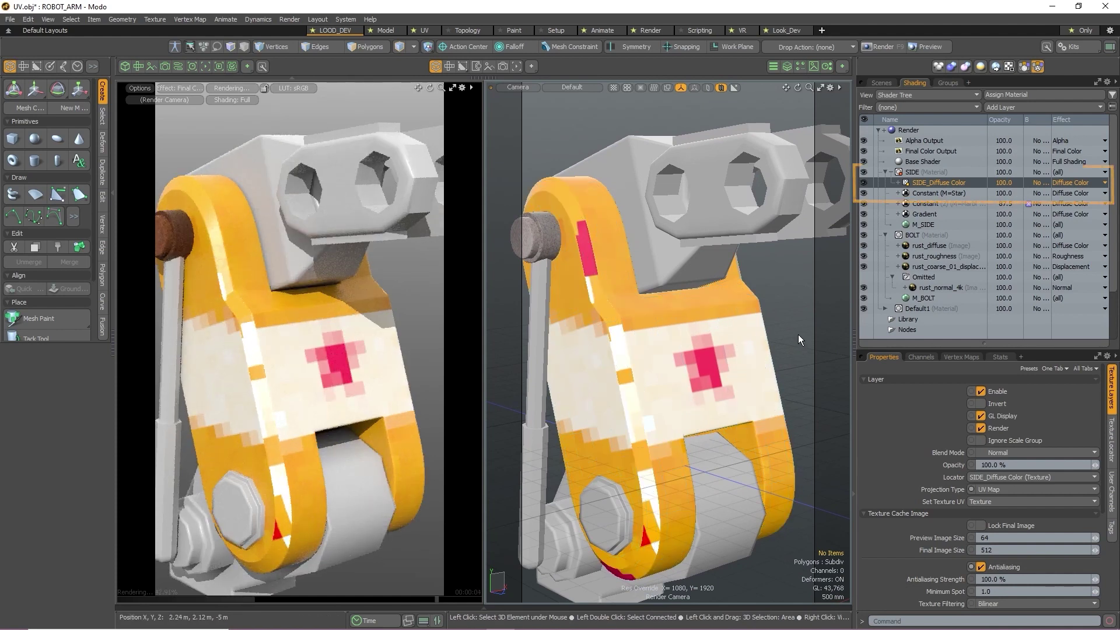
Step: Select SIDE, then expand the SIDE_Diffuse Color cache layer to reveal its locator
left_click(927, 171)
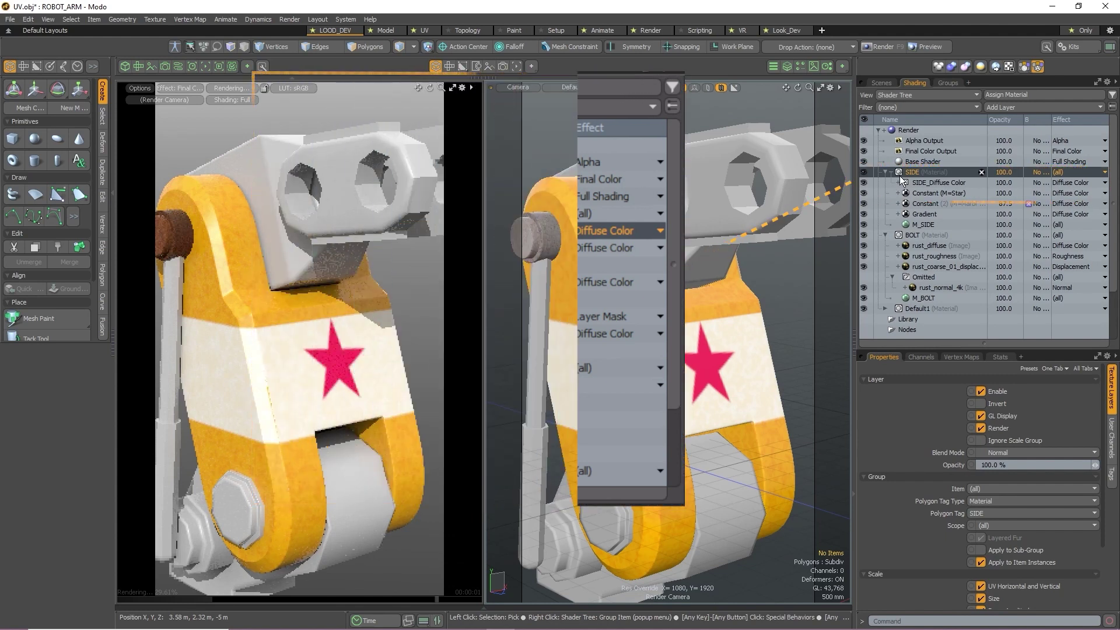
left_click(932, 183)
left_click(898, 183)
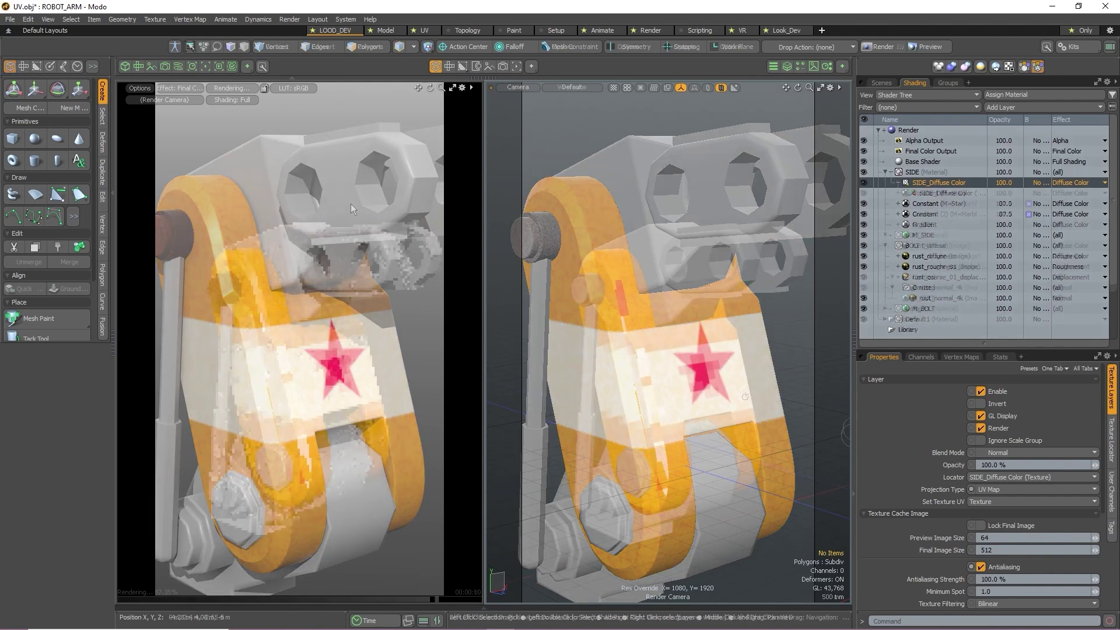
Step: Orbit the view from the arm's side to a front-quarter angle to inspect the cached star
left_click_drag(729, 379, 758, 412, "alt")
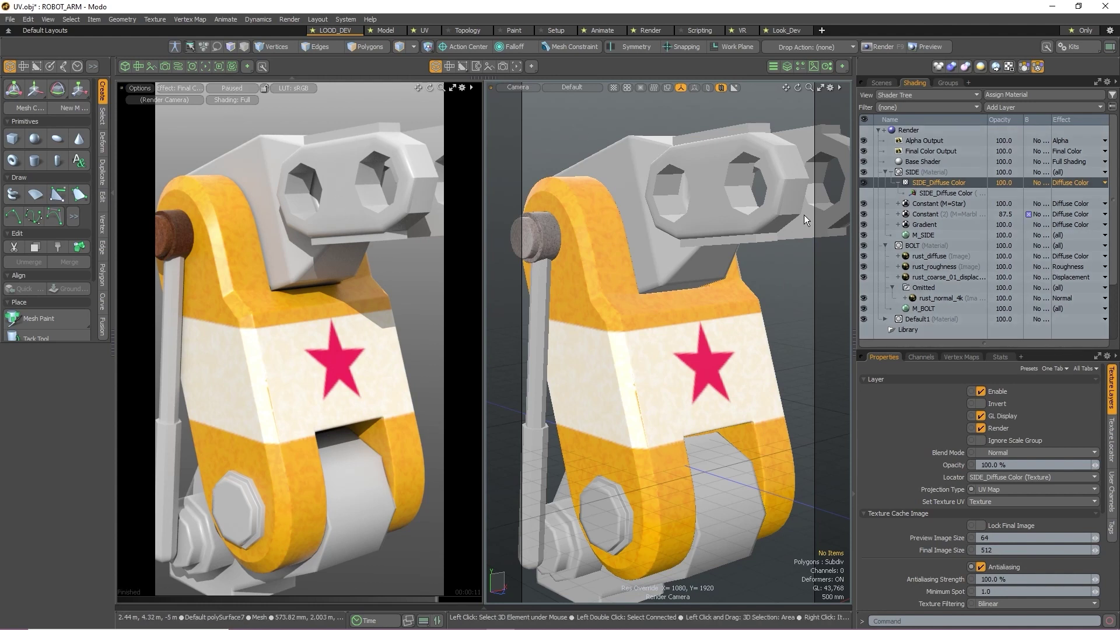
key("alt")
left_click_drag(739, 235, 830, 328, "alt")
left_click_drag(725, 345, 753, 333, "alt")
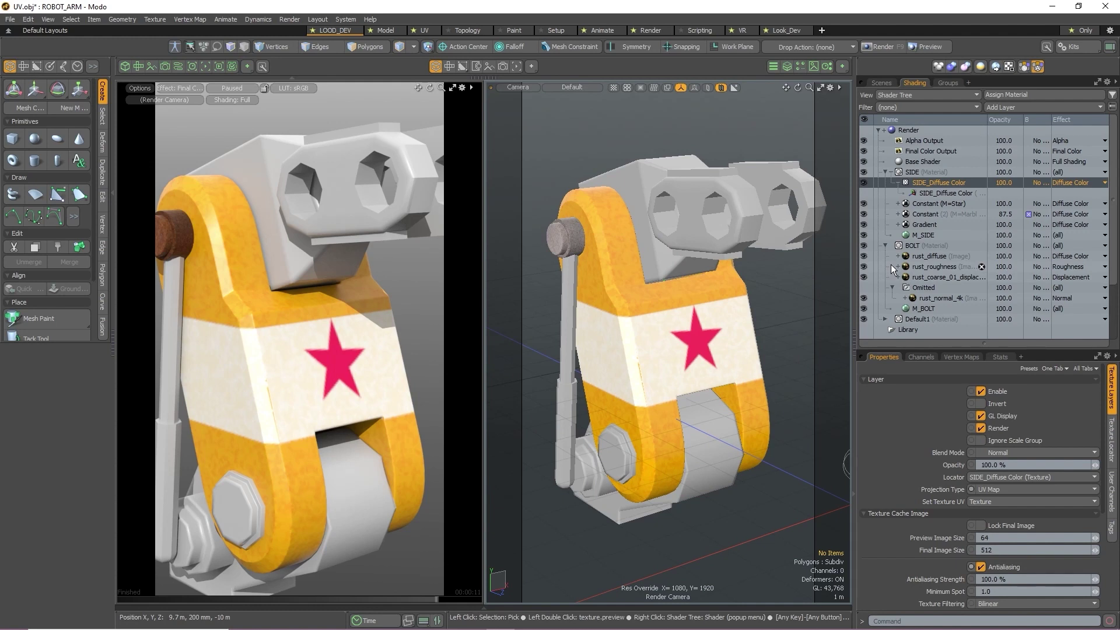
Step: Set the Constant (2) layer's colour to red (1.0, 0.0, 0.31)
left_click(928, 213)
left_click(1040, 525)
left_click_drag(770, 484, 630, 484)
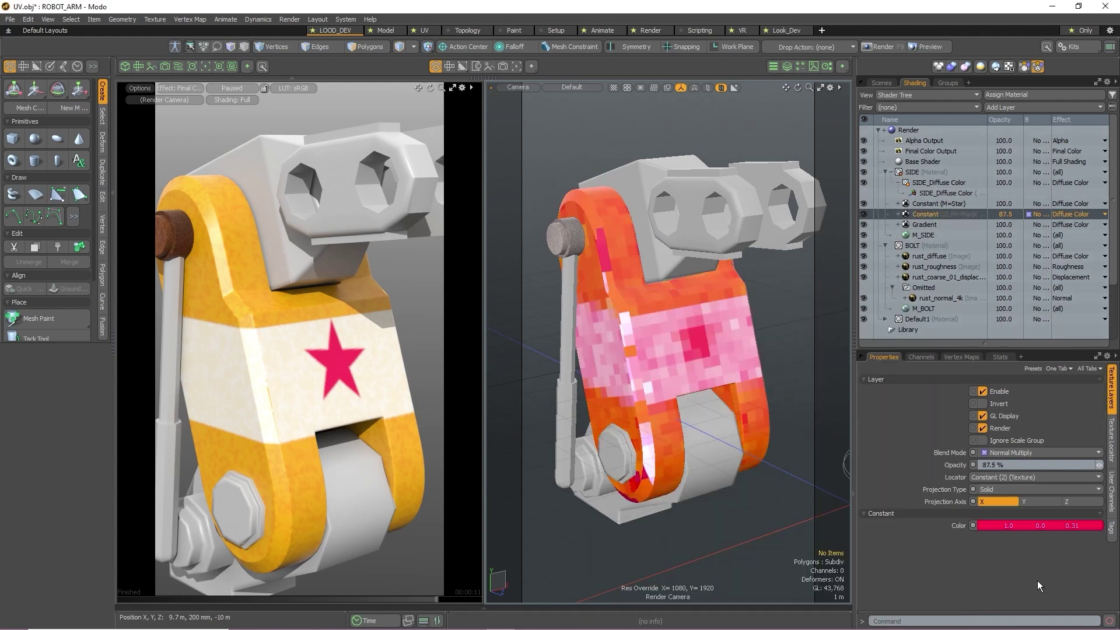
Step: Make the star-masked Constant green (0.39, 1.0, 0.0)
key("Up")
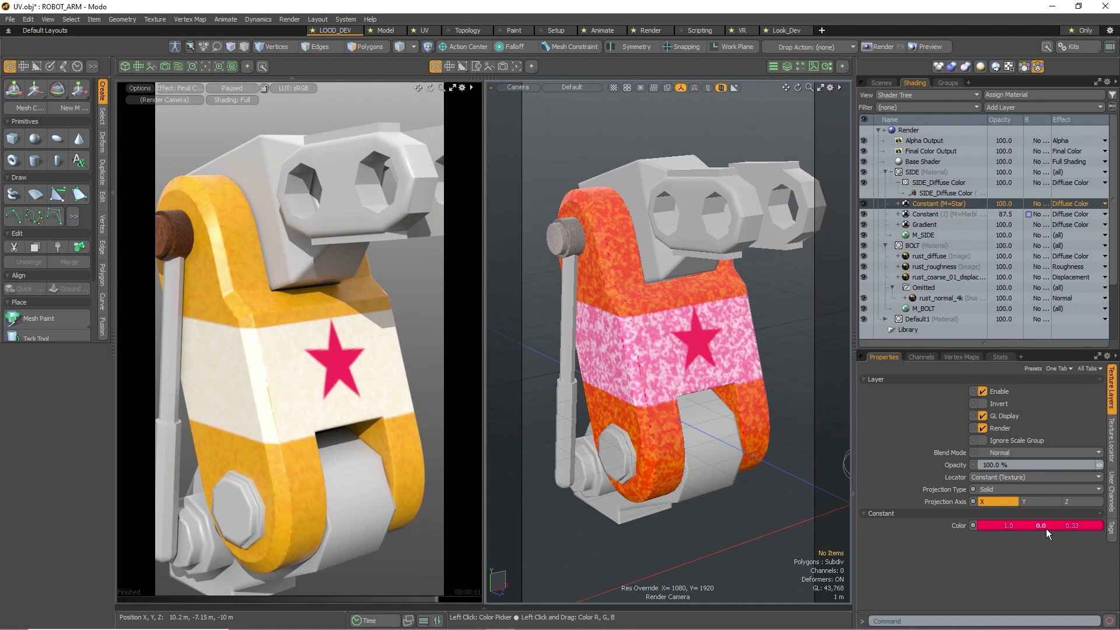
left_click(1040, 524)
left_click(678, 312)
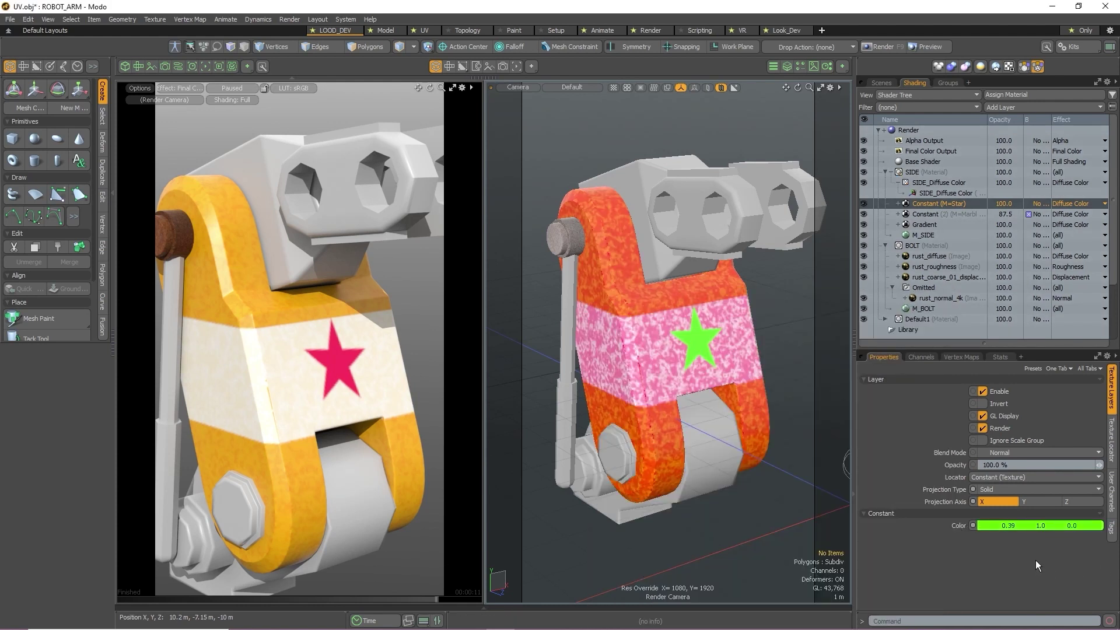
Step: Set texture locks on the SIDE material and recolour the star magenta
left_click(935, 171)
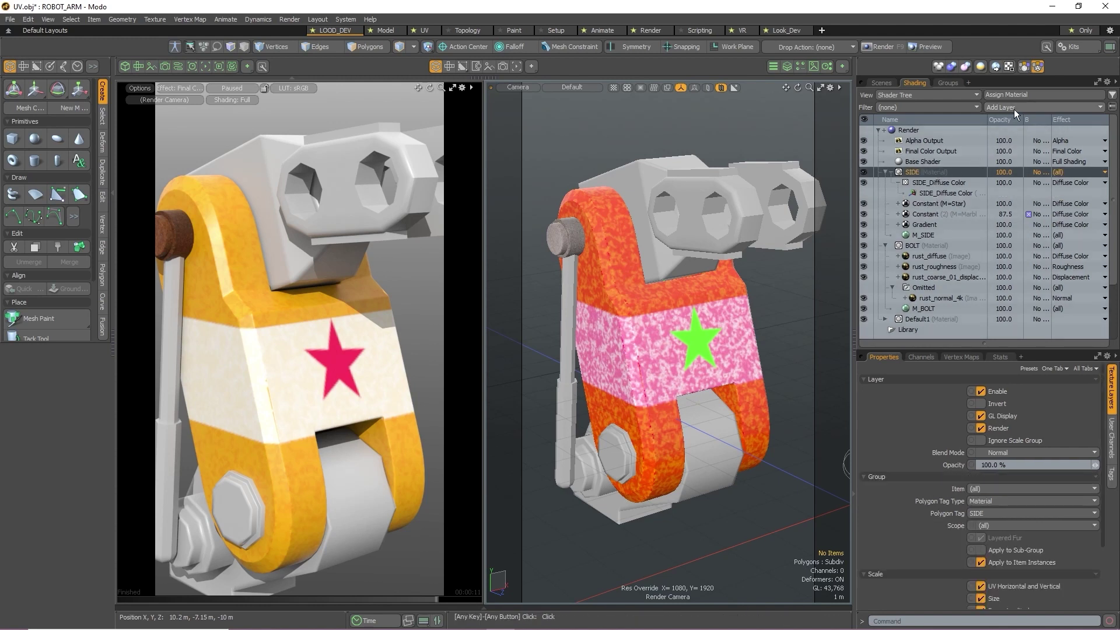
left_click(1009, 67)
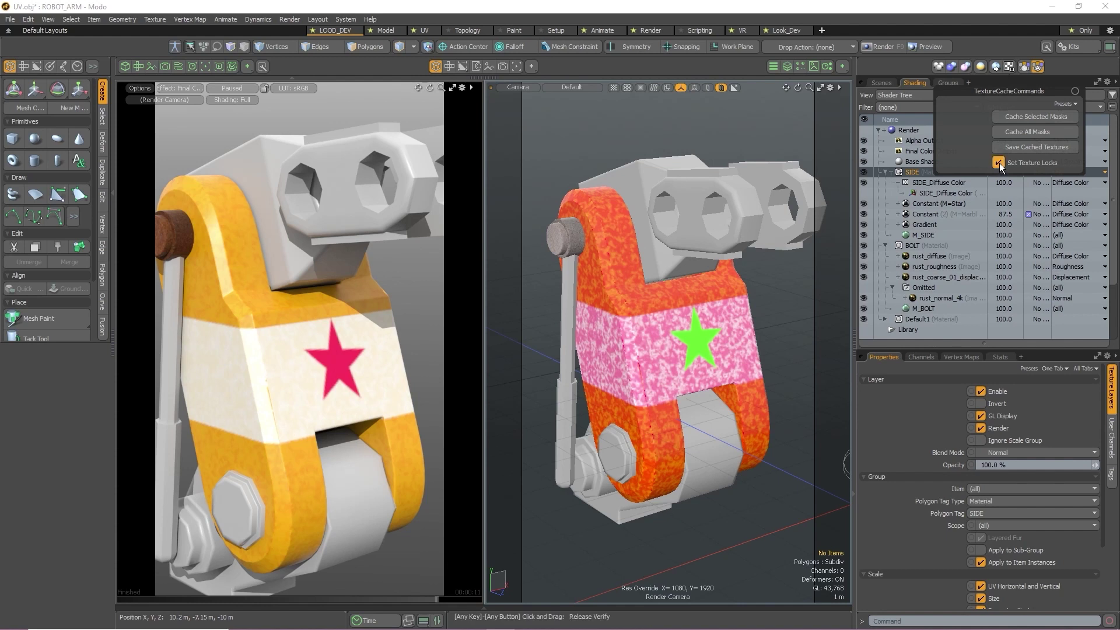
left_click(921, 200)
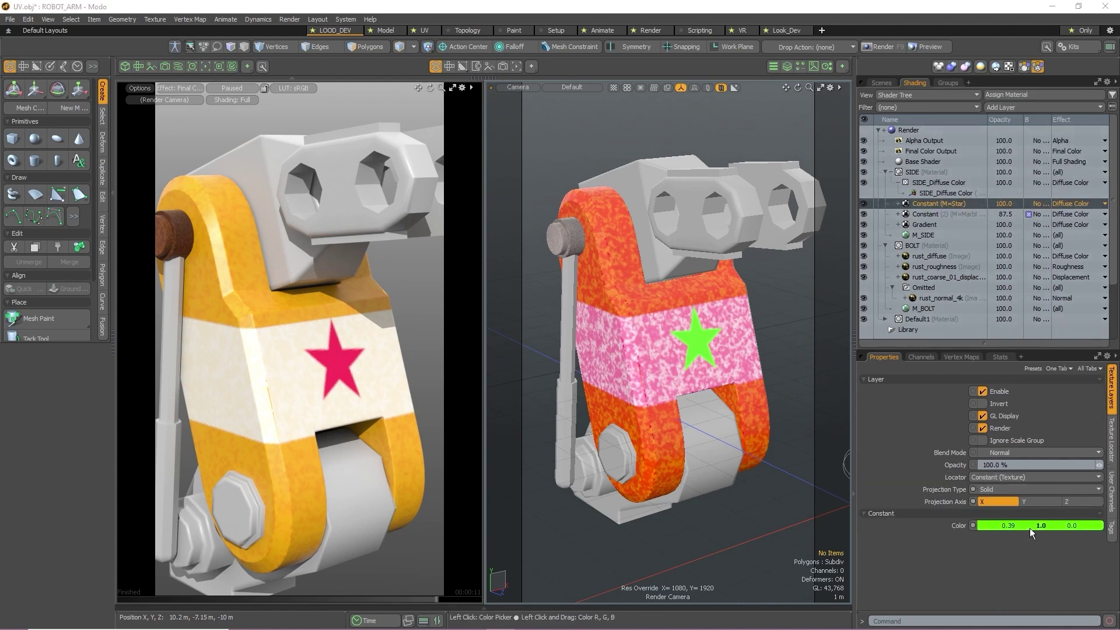
left_click(1026, 526)
left_click(767, 393)
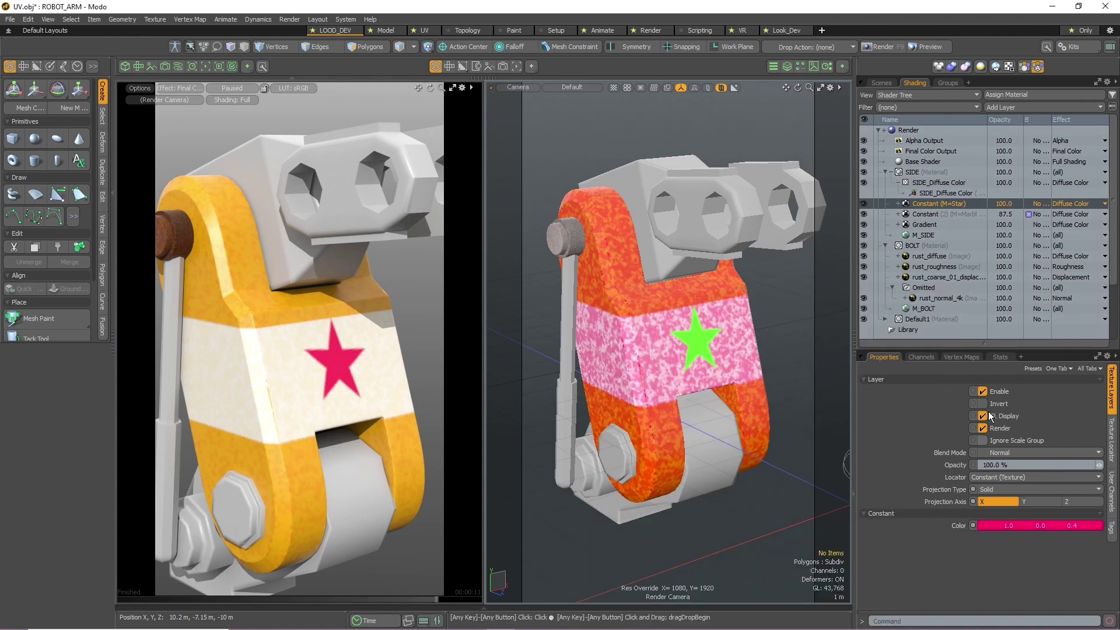
Step: Change the Constant (2) layer's colour to light pink
left_click(933, 214)
left_click(1010, 527)
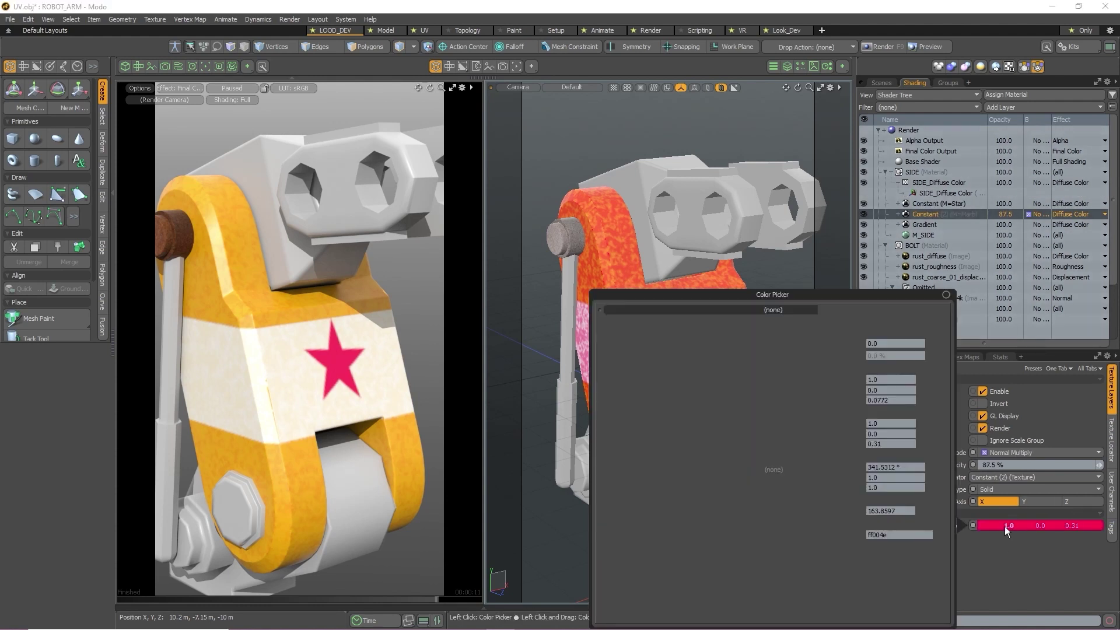
left_click(698, 406)
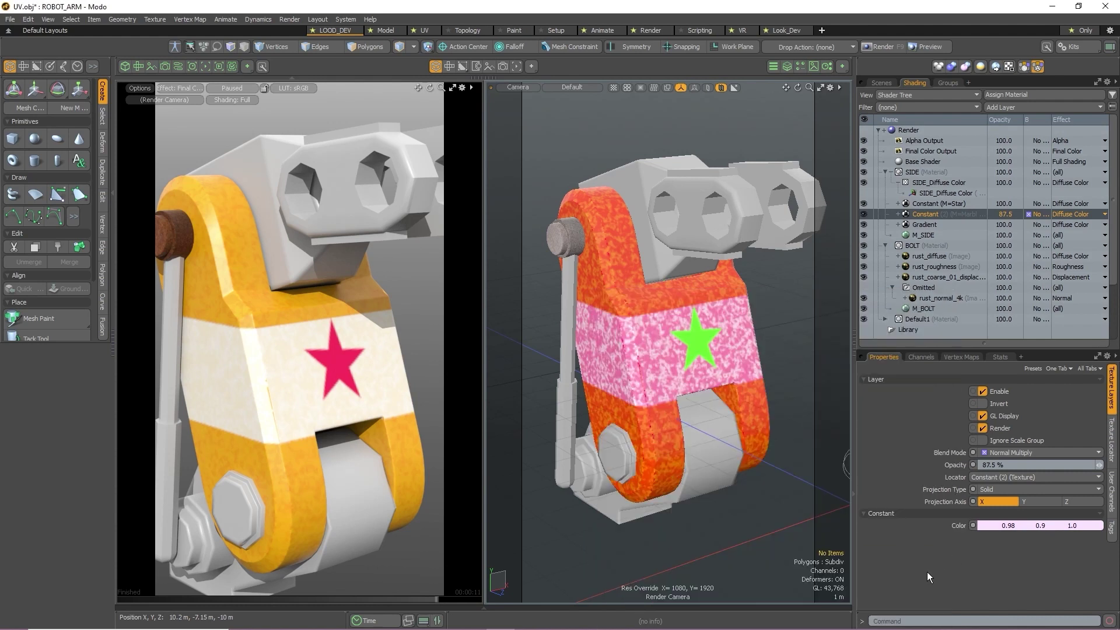
Step: Narrow the gradient's white band in the gradient editor and toggle the star pattern's Repeat
left_click(922, 181)
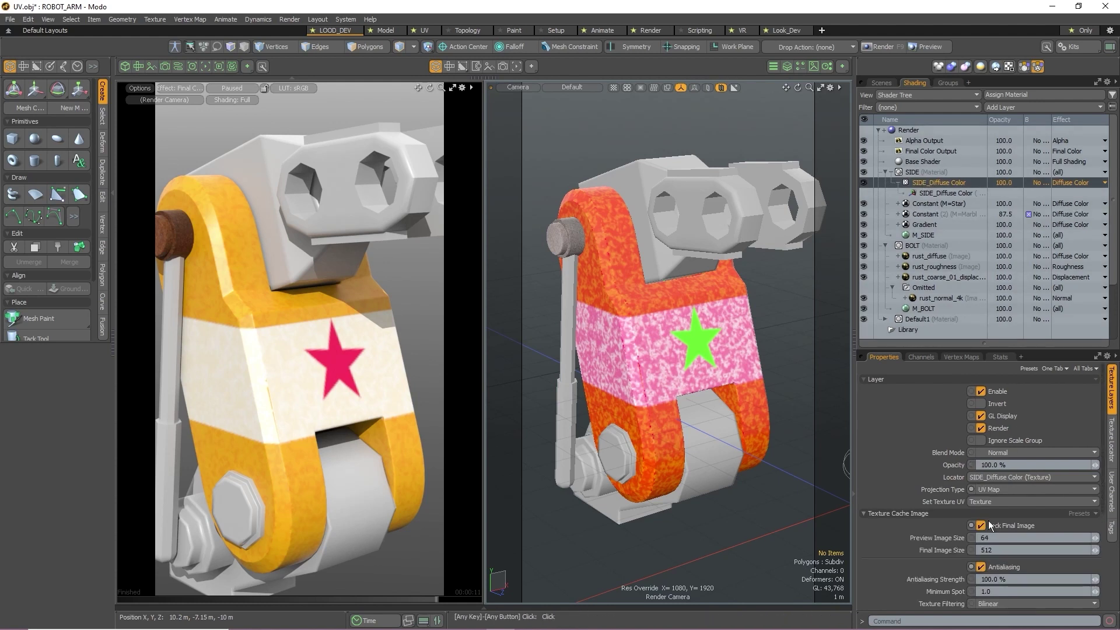
scroll(912, 536, "down", 2)
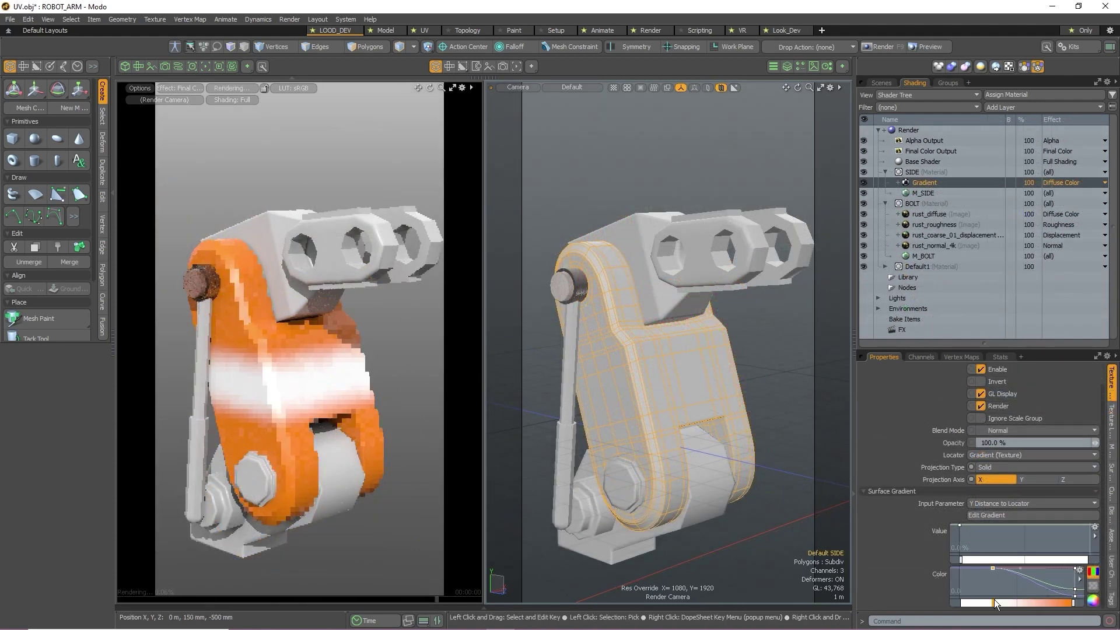
left_click_drag(995, 604, 1025, 605)
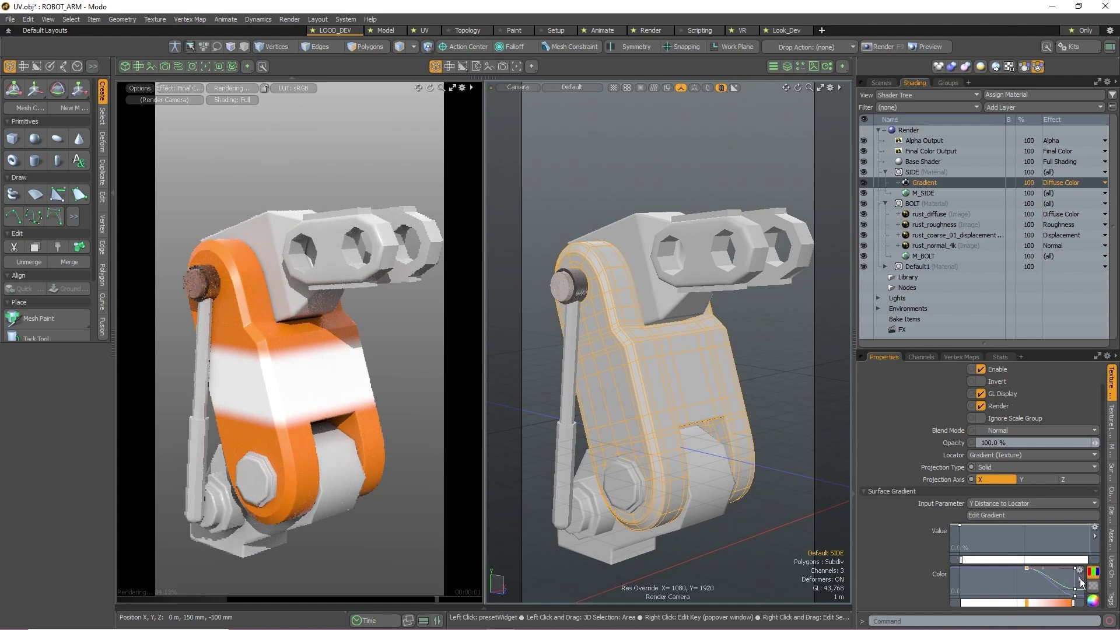
left_click(1032, 515)
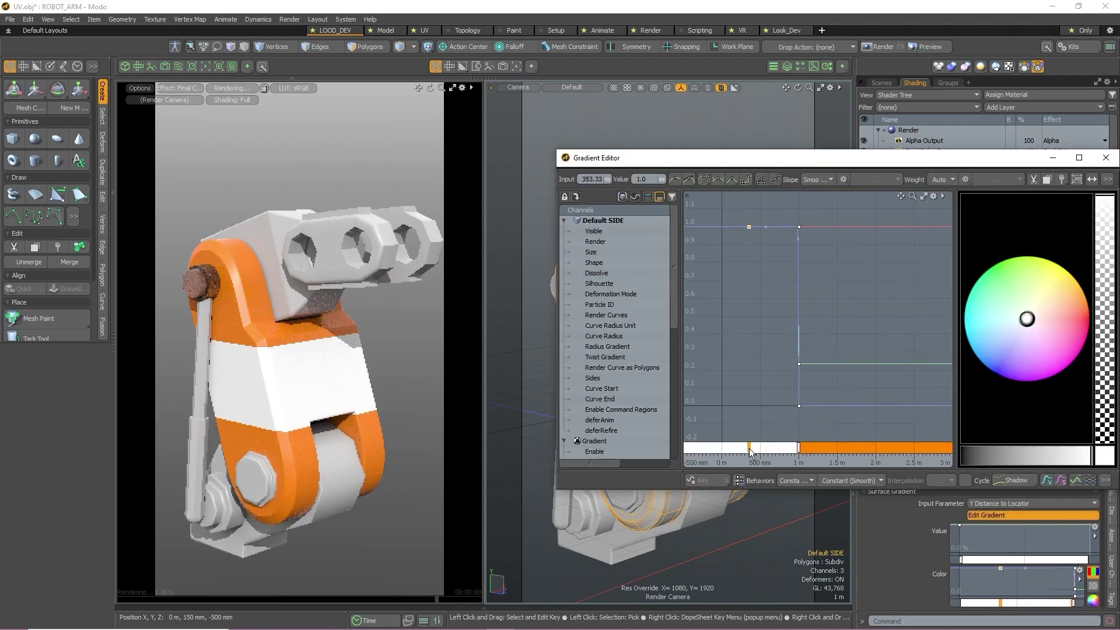
left_click_drag(748, 448, 809, 447)
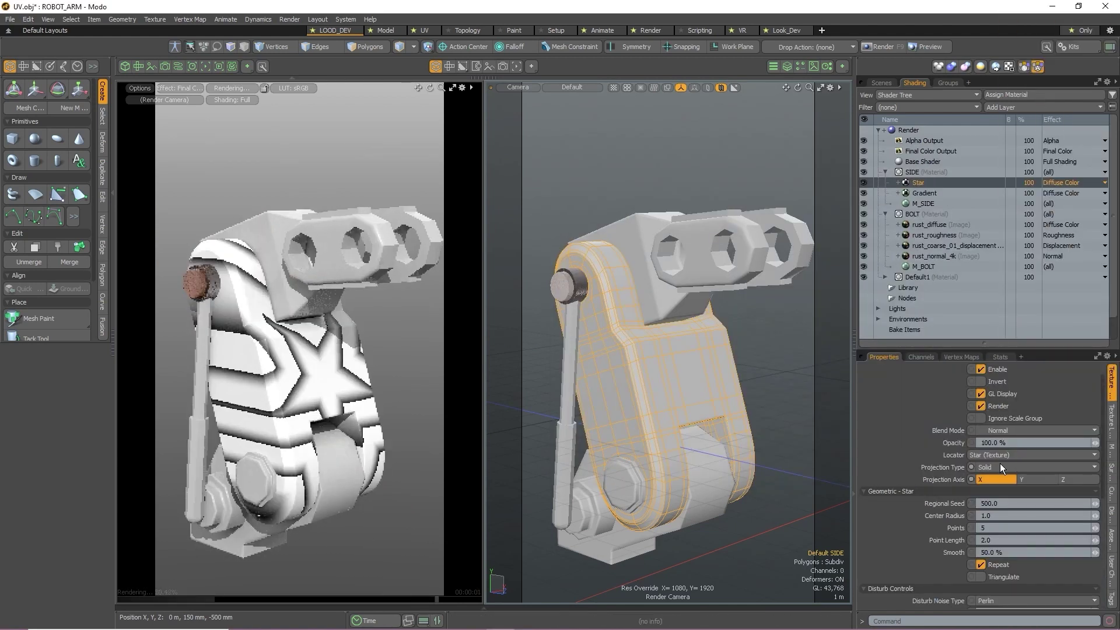
left_click(981, 564)
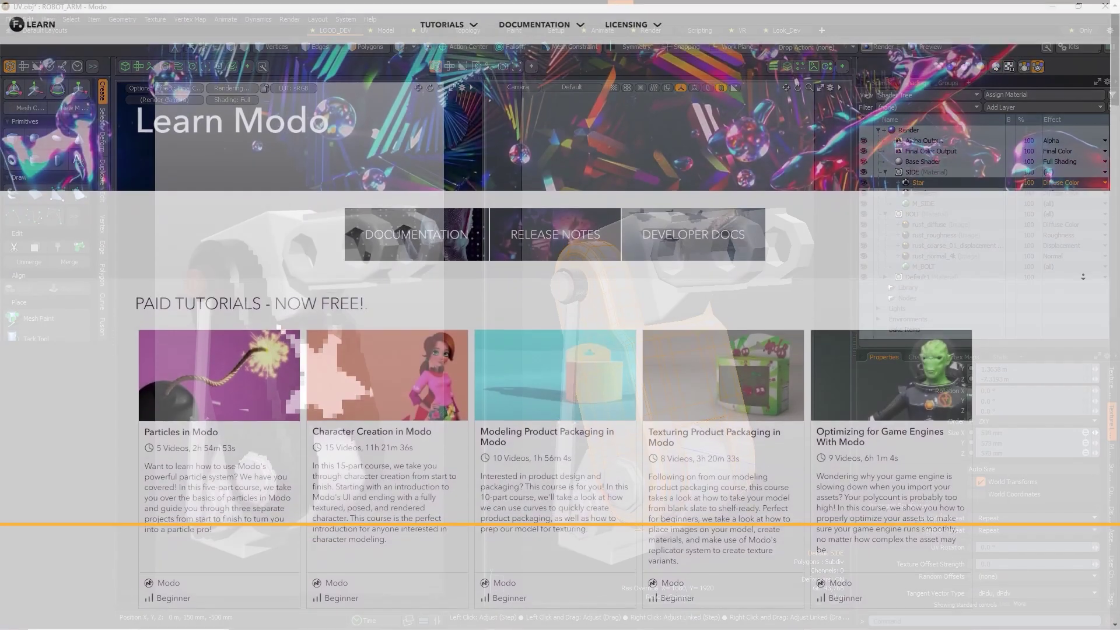
Step: Scroll the Learn Modo page down to the Interior Lighting and Architectural Modeling courses
scroll(560, 315, "down", 2)
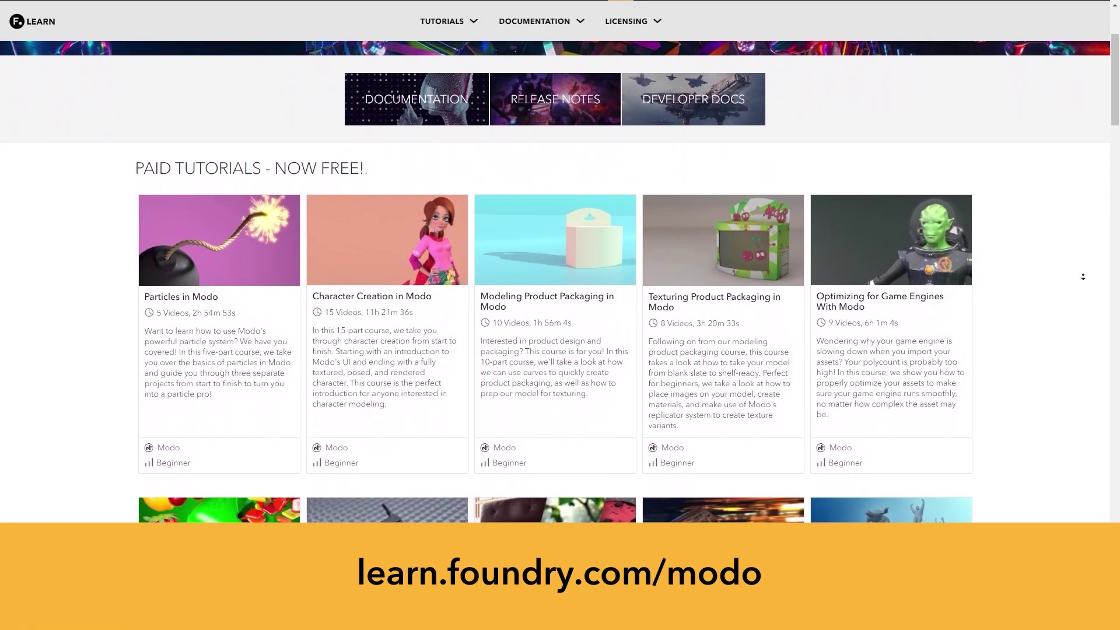
scroll(1083, 277, "down", 2)
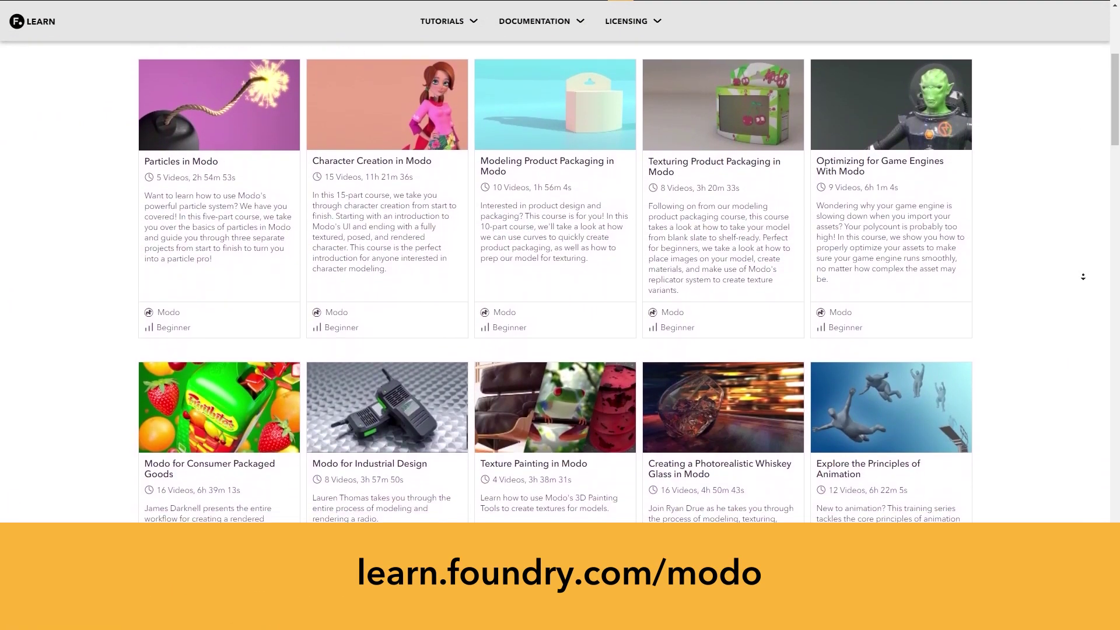
scroll(1082, 276, "down", 2)
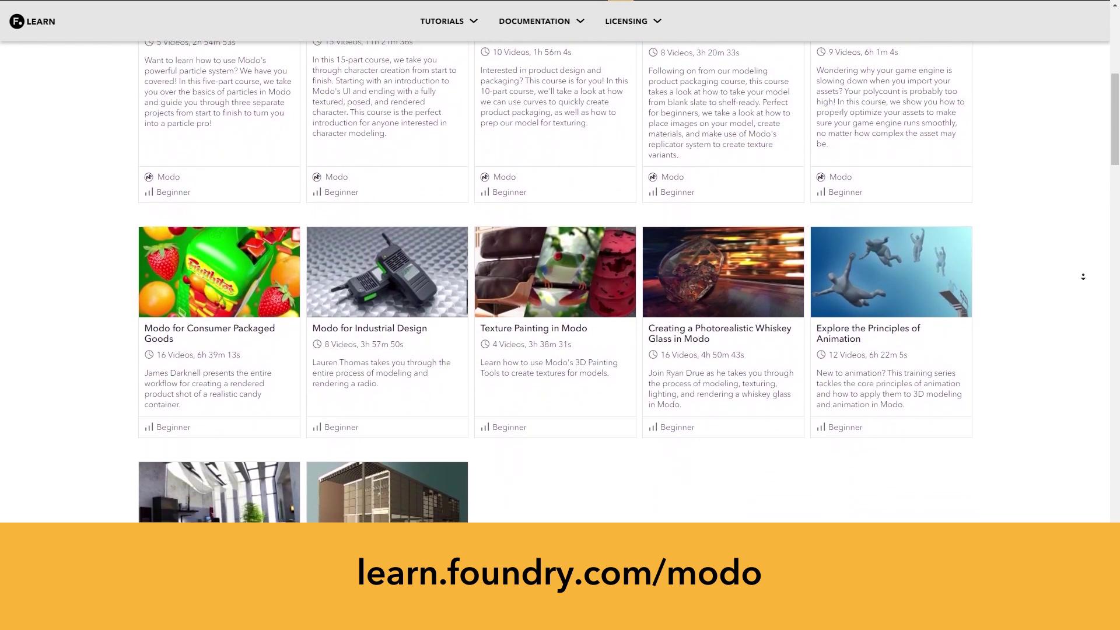
scroll(1083, 277, "down", 2)
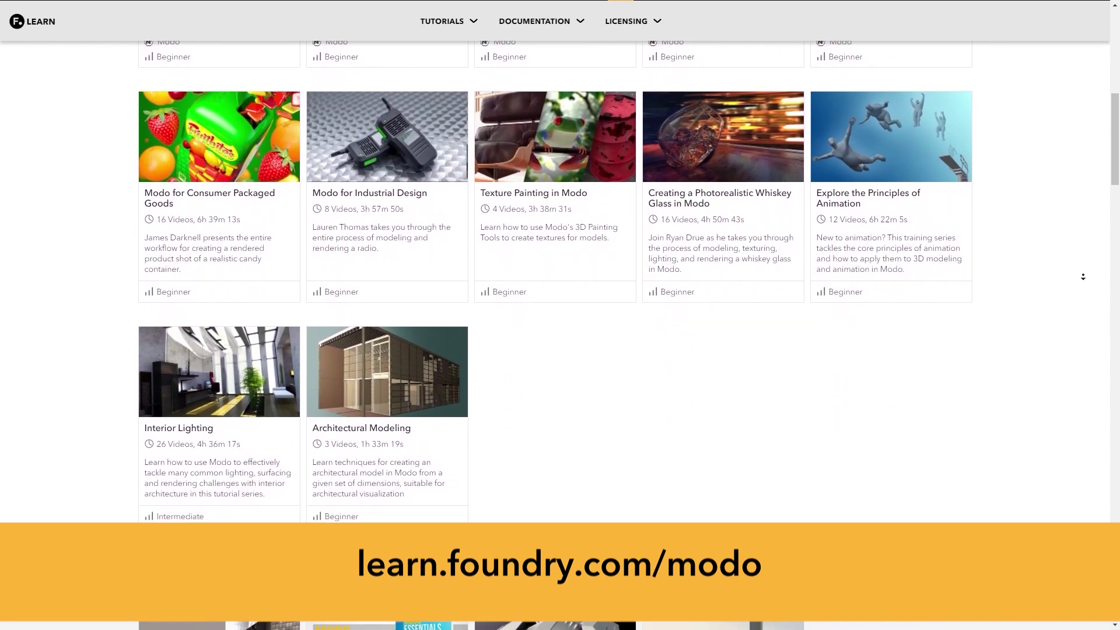